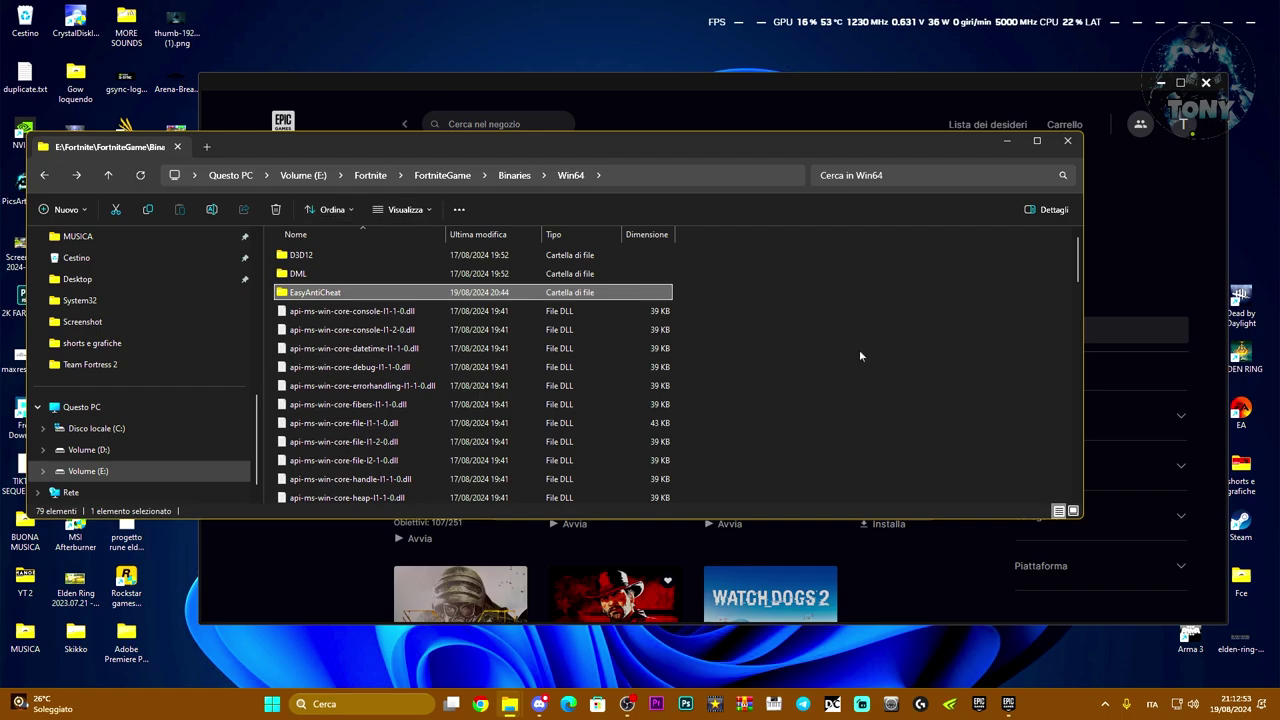
Open Windows Security's virus and threat protection settings and go to the Microsoft Defender exclusions
left_click(1105, 703)
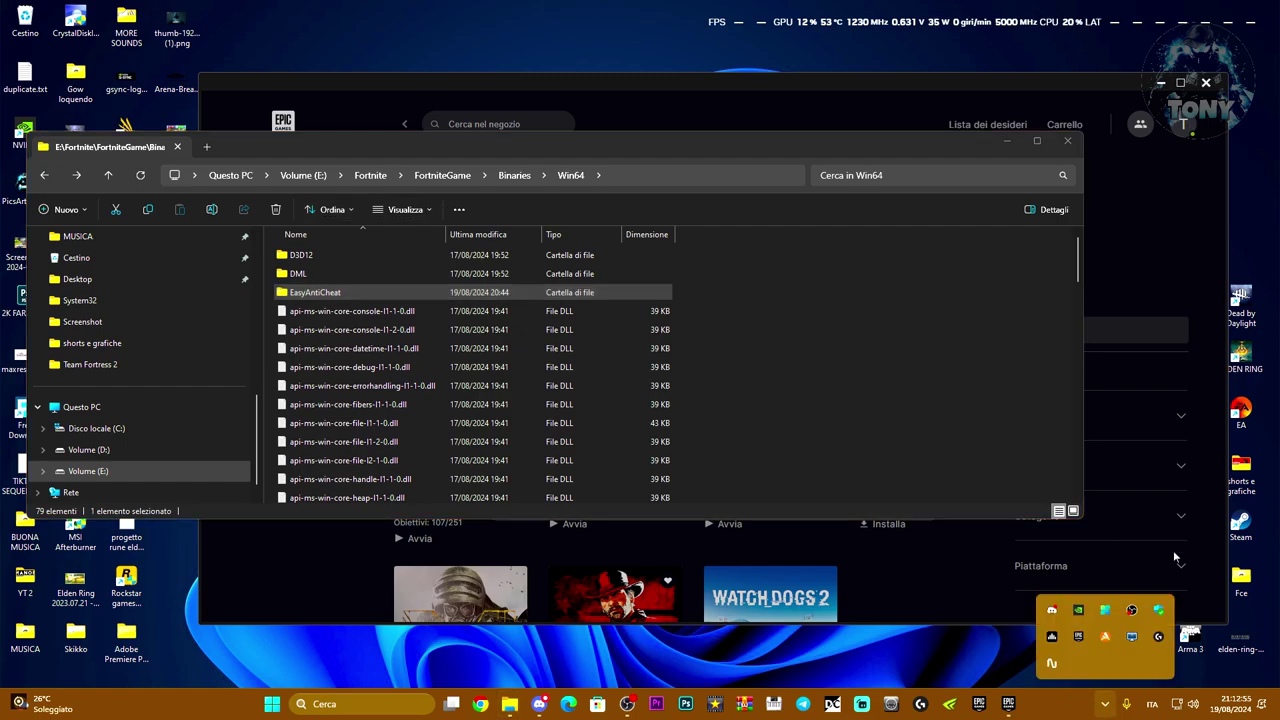
left_click(1159, 611)
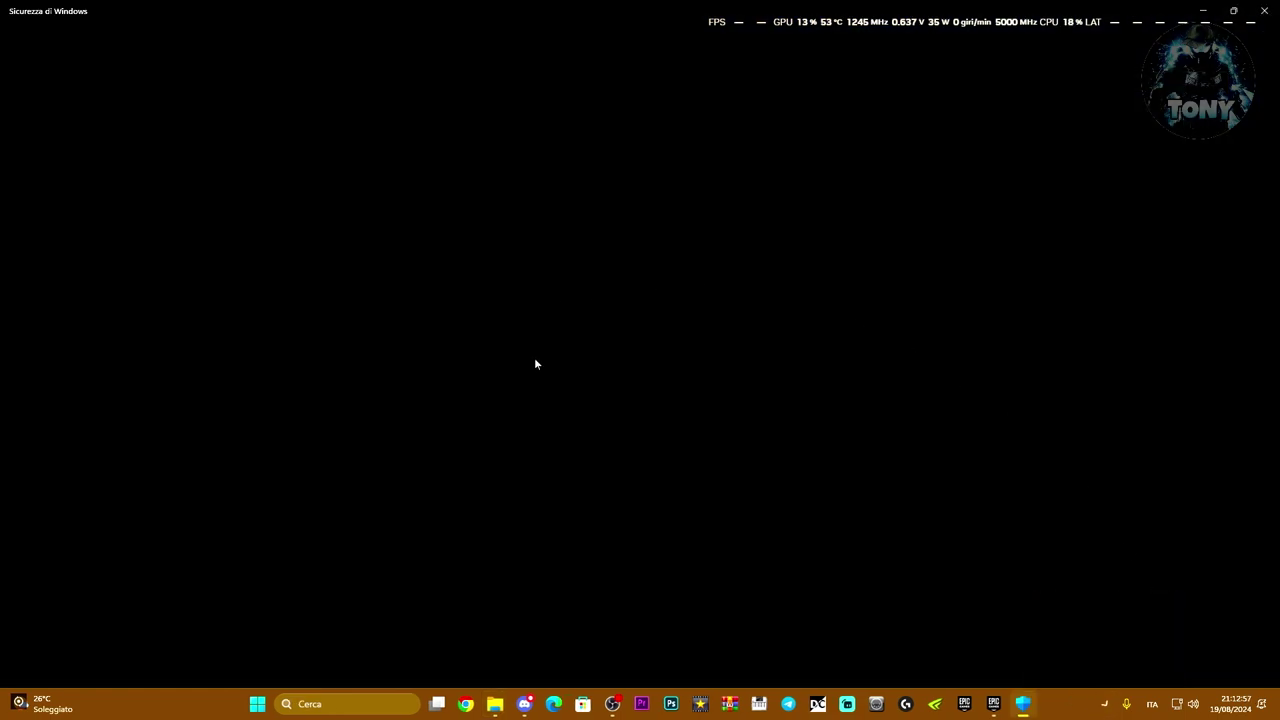
left_click(337, 197)
scroll(565, 347, "down", 5)
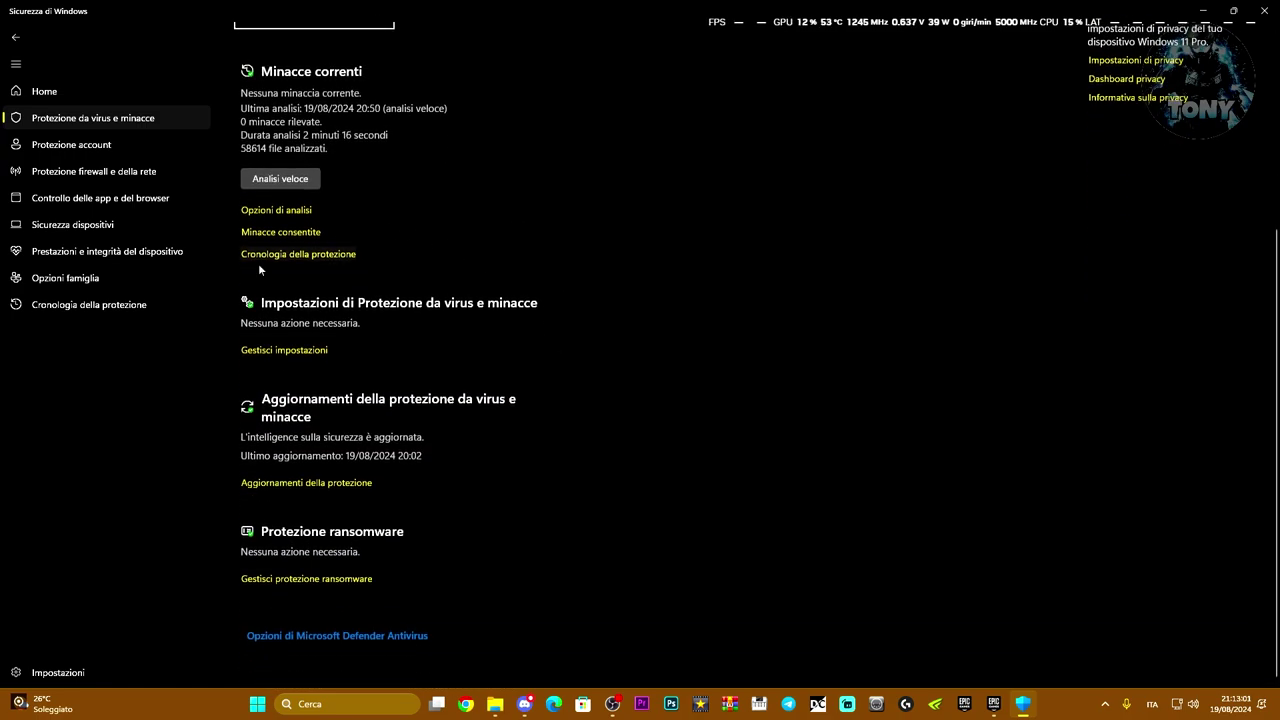
left_click(289, 354)
scroll(284, 600, "down", 10)
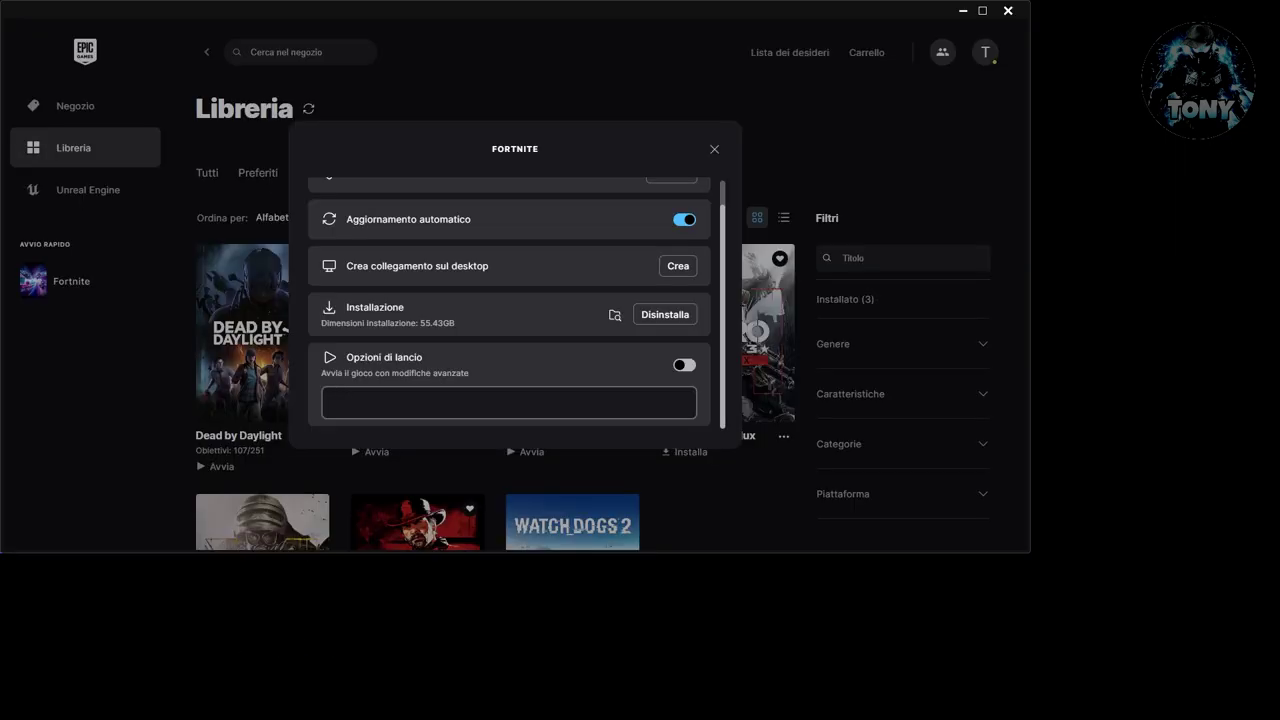
Try to add the Fortnite folder on Volume (E:) as a folder exclusion, and close Windows Security
left_click(320, 145)
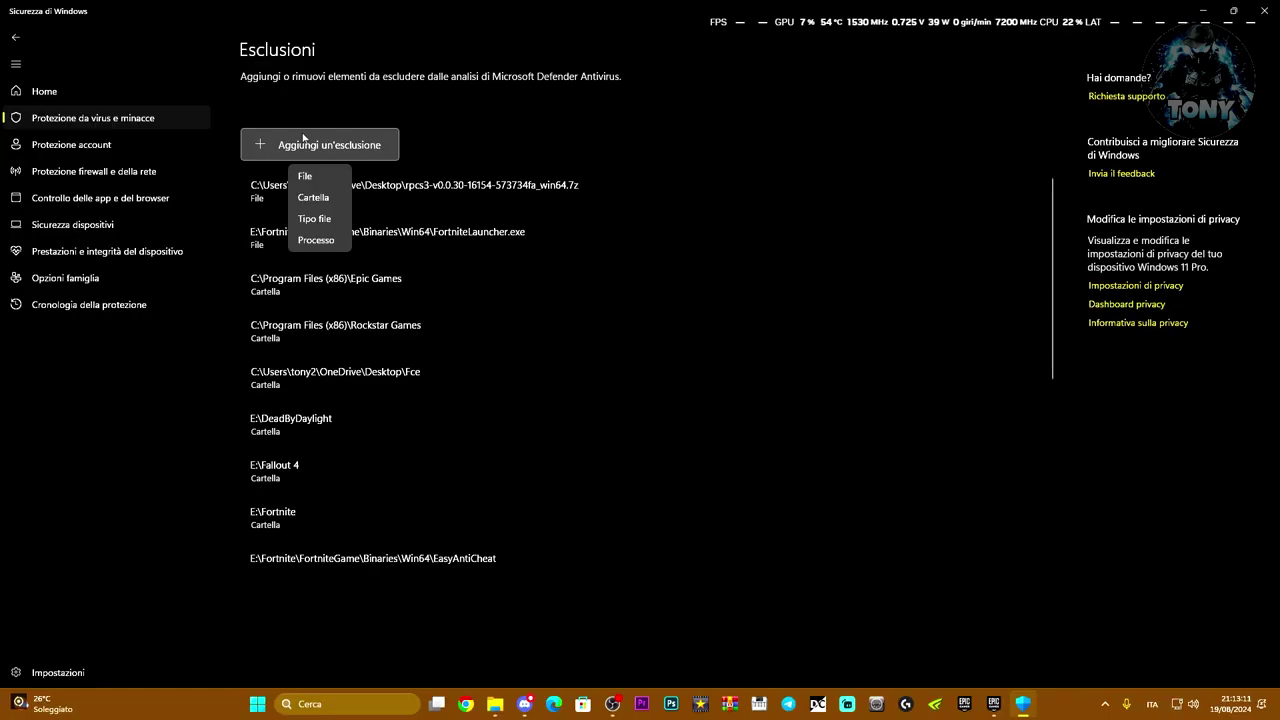
left_click(310, 197)
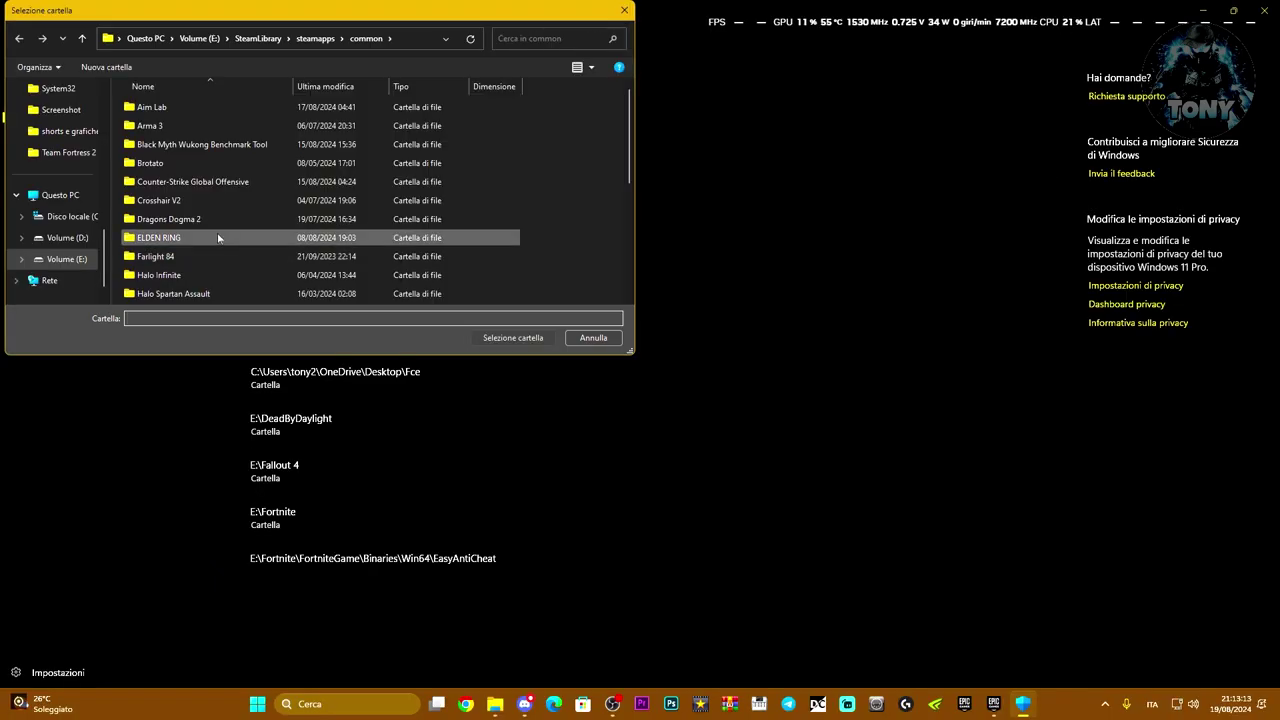
left_click(60, 195)
double_click(516, 120)
scroll(228, 178, "down", 5)
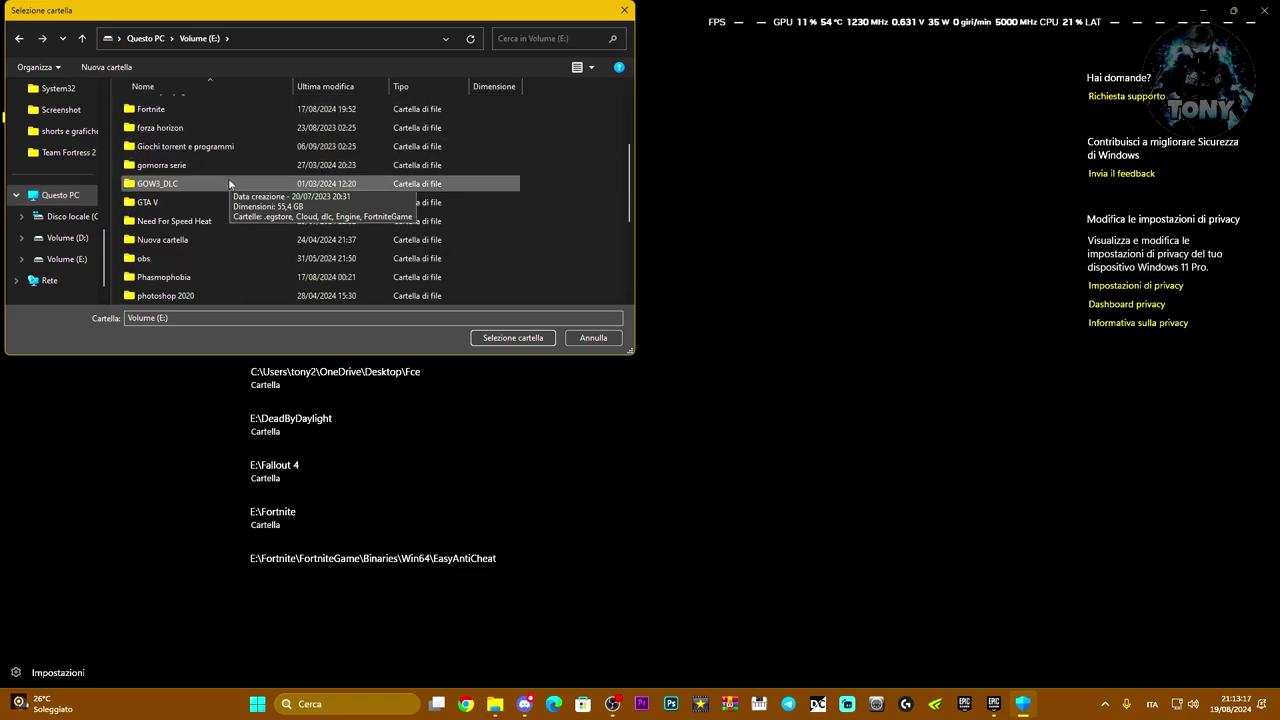
scroll(228, 178, "up", 4)
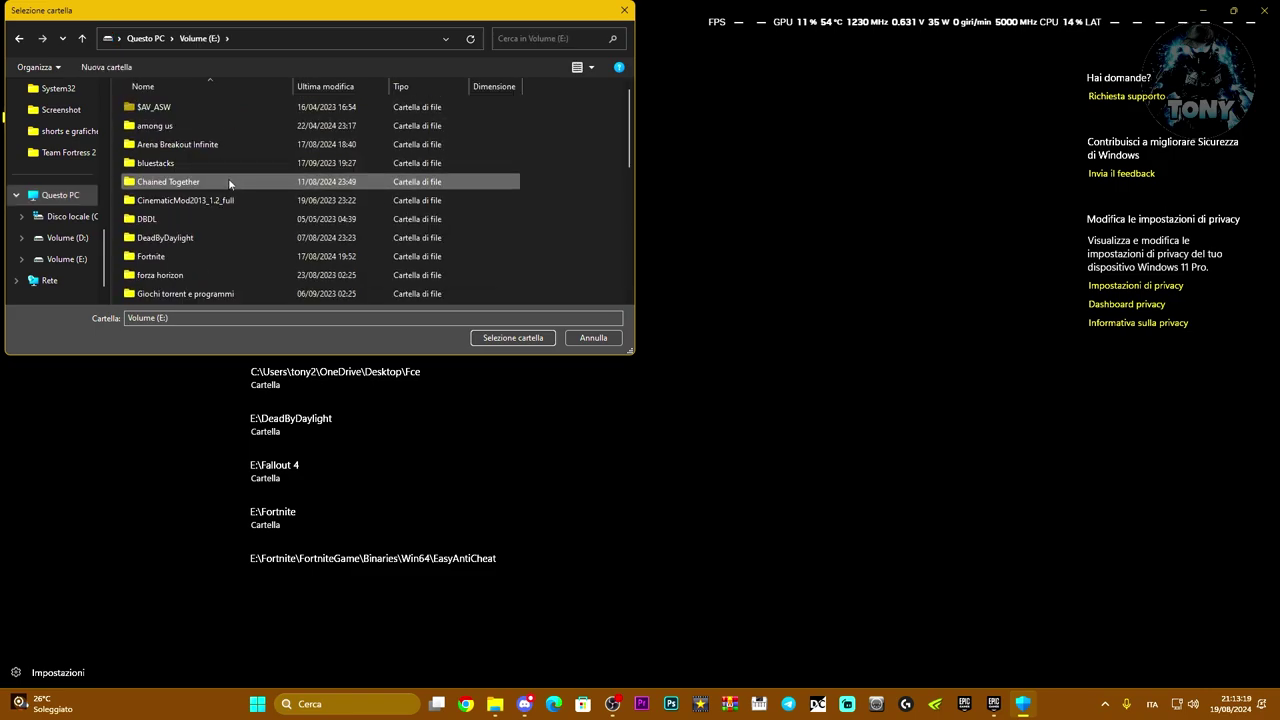
scroll(228, 178, "down", 2)
left_click(175, 183)
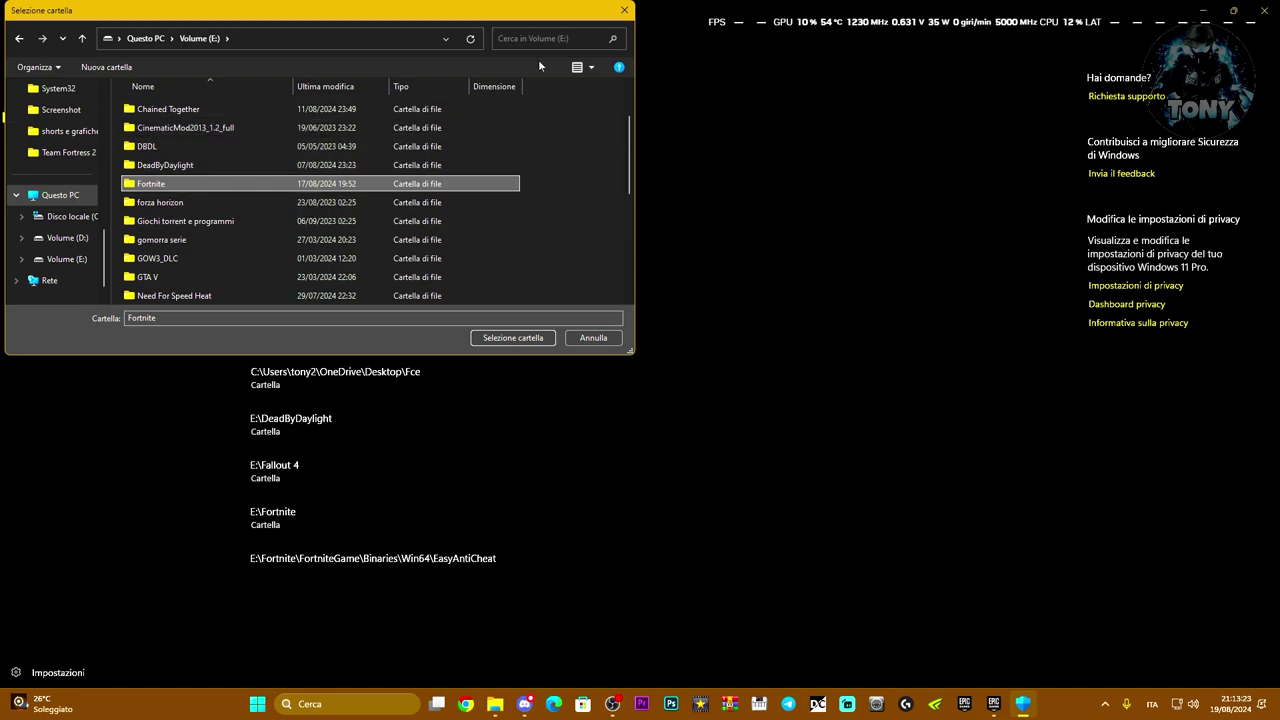
left_click(625, 12)
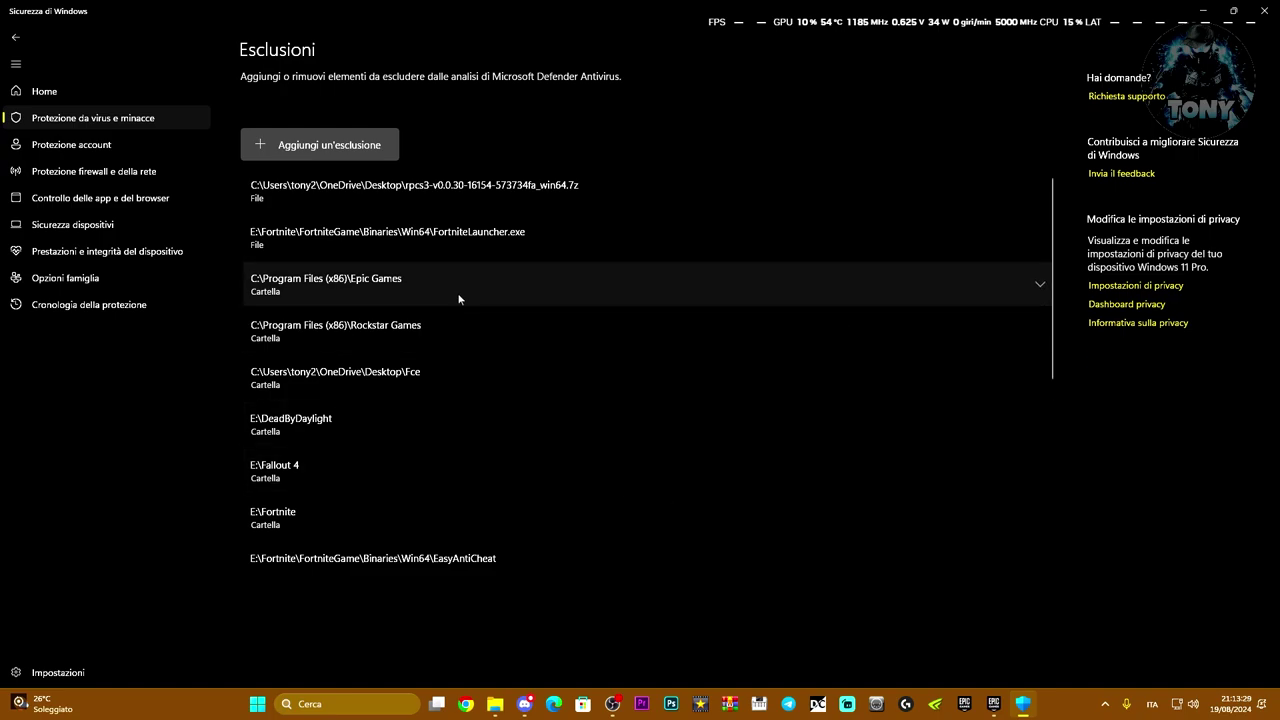
left_click(1264, 10)
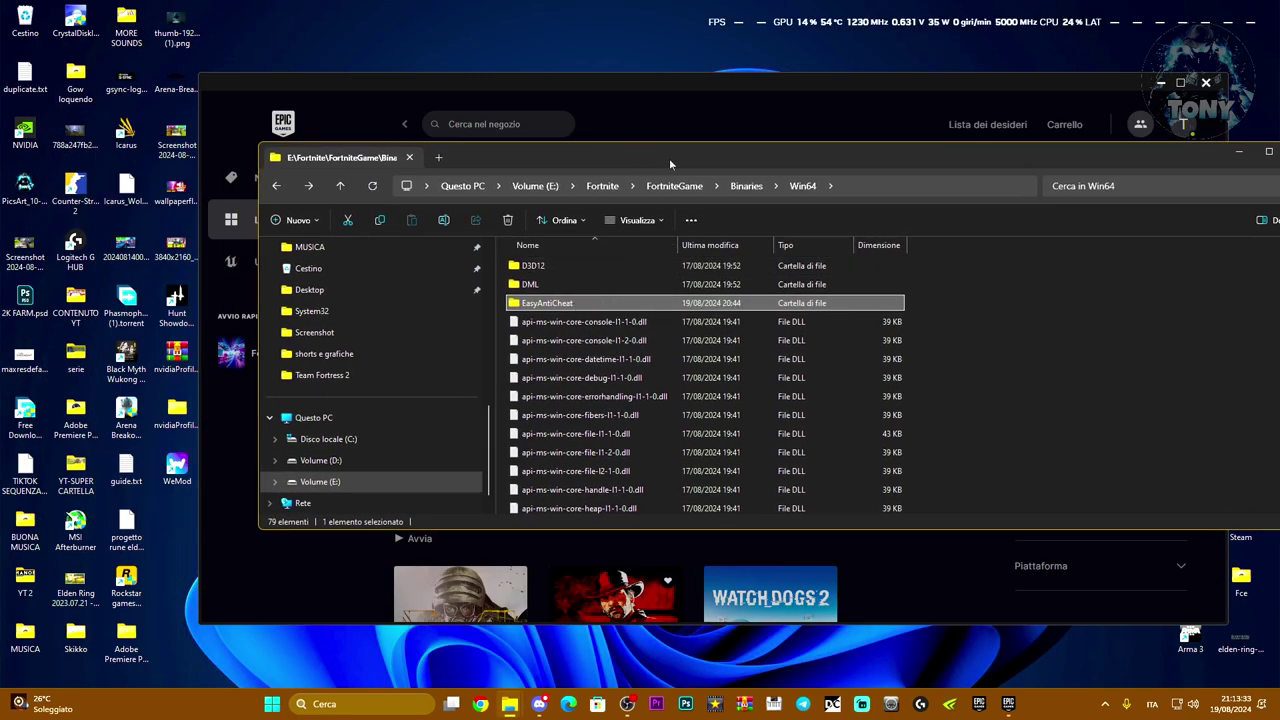
Switch to the Epic Games Launcher library and open Fortnite's management options
left_click_drag(669, 158, 749, 131)
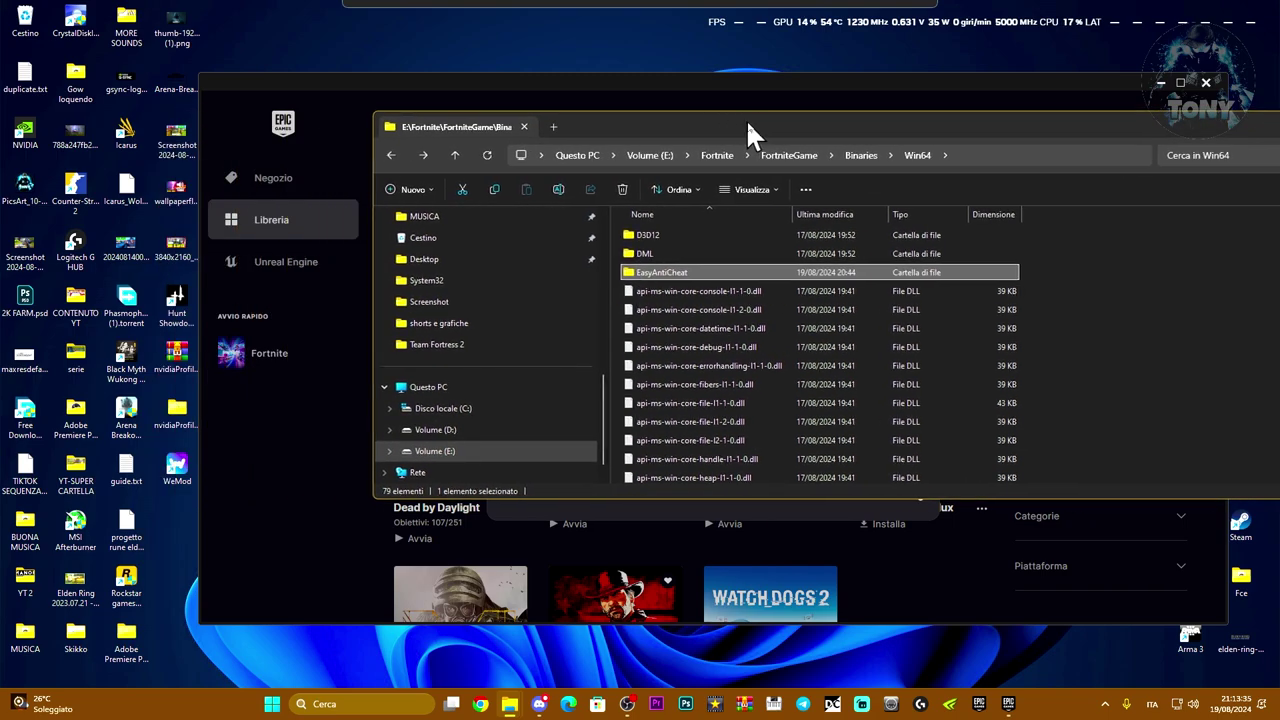
left_click(307, 555)
left_click(307, 555)
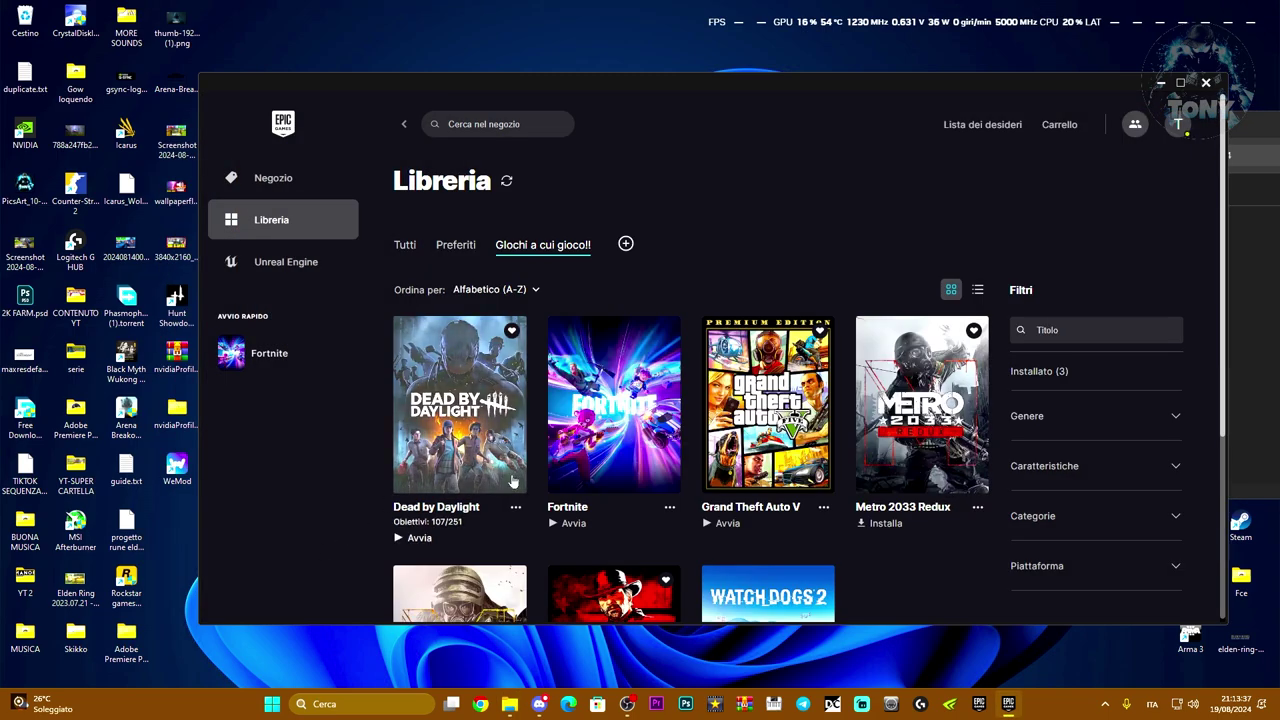
left_click(669, 506)
left_click(711, 379)
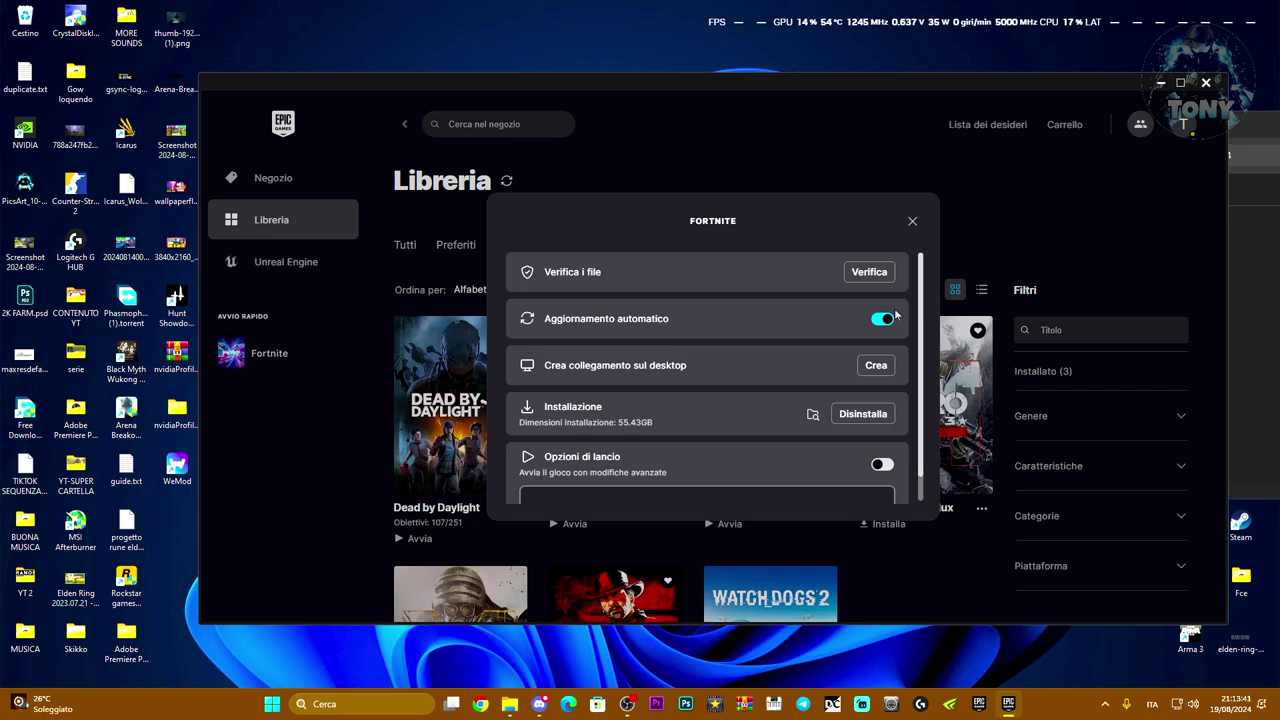
Switch back to the File Explorer window showing Fortnite's Win64 folder and open the EasyAntiCheat folder
mouse_move(509, 703)
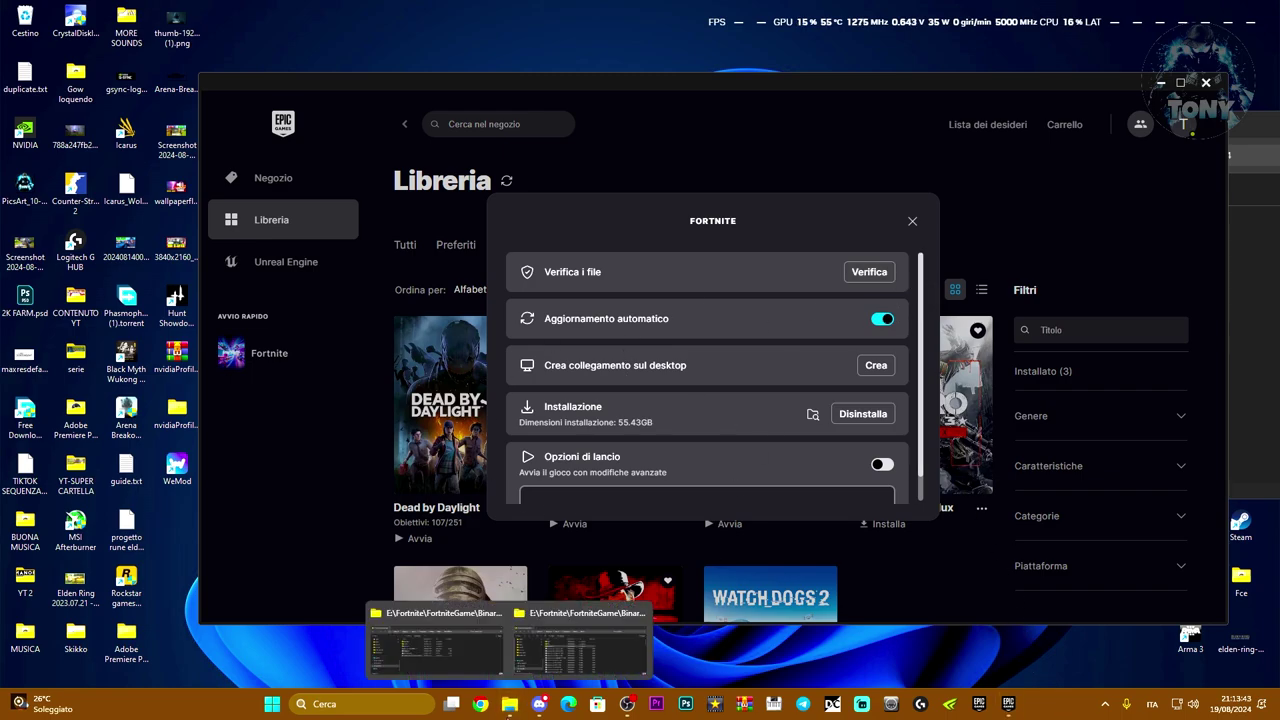
left_click(560, 650)
left_click_drag(853, 120, 593, 120)
double_click(480, 268)
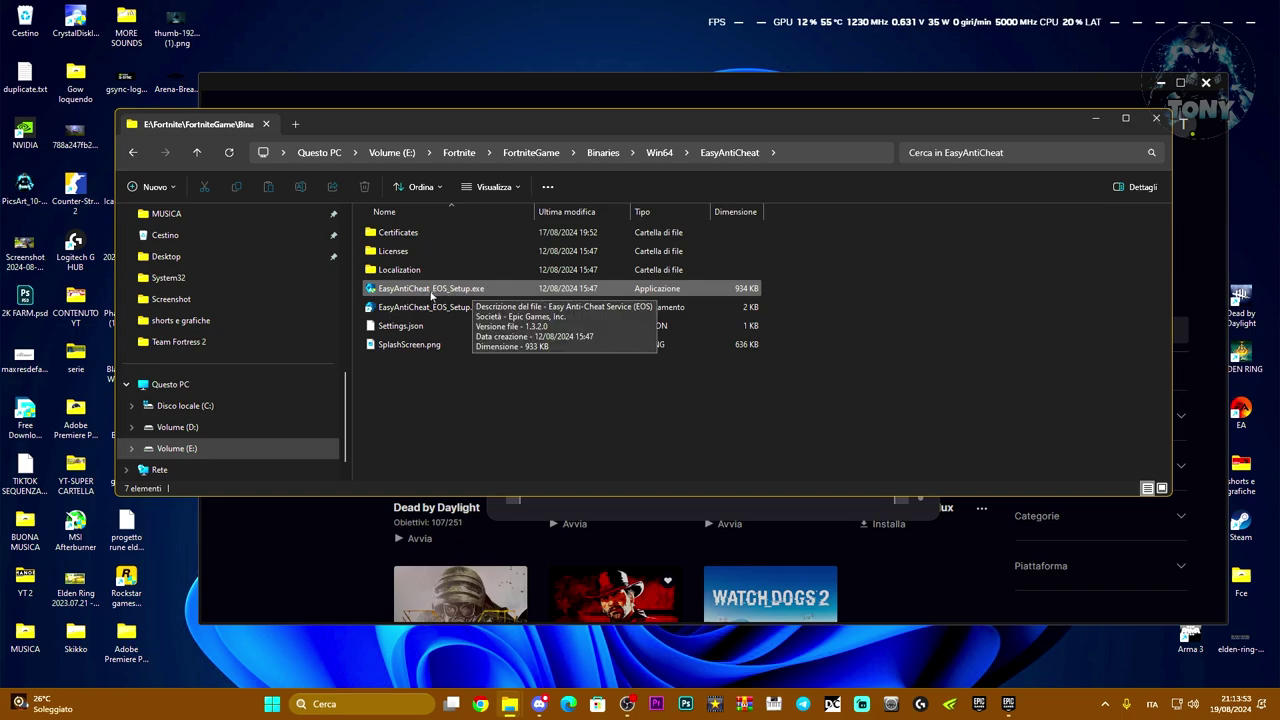
Try to create a shortcut to EasyAntiCheat_EOS_Setup.exe in the EasyAntiCheat folder
left_click(507, 293)
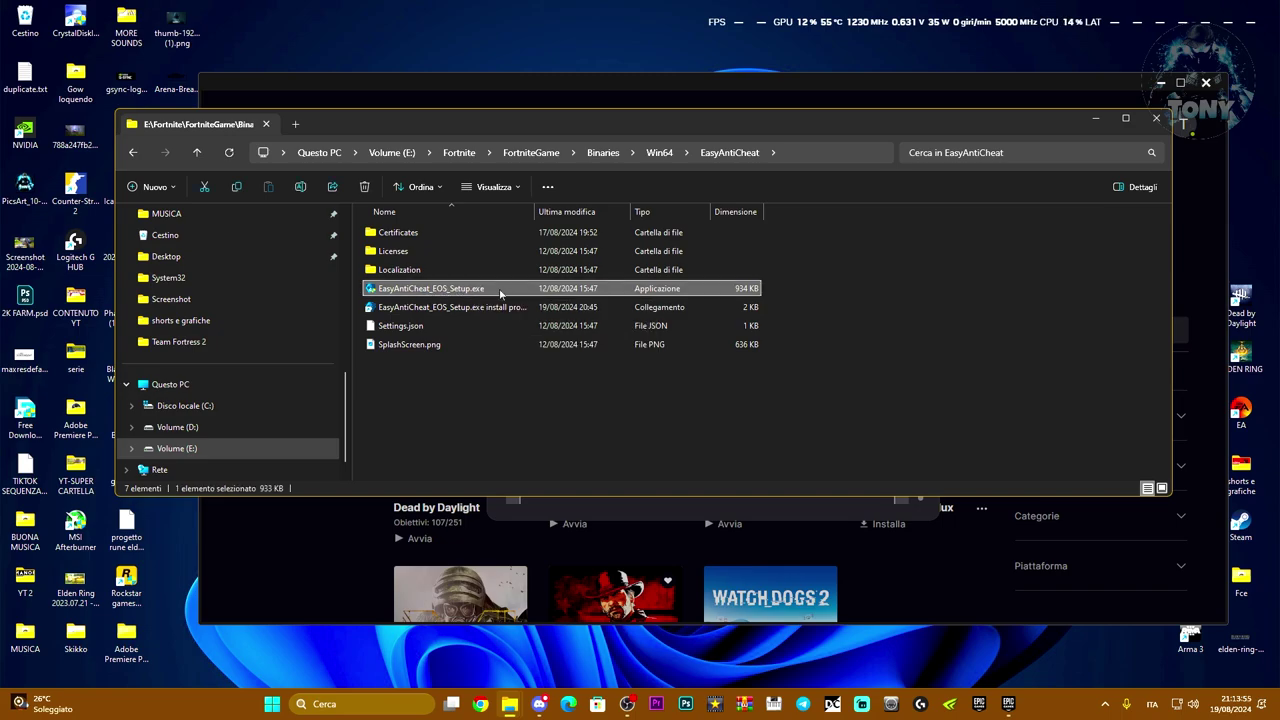
right_click(500, 293)
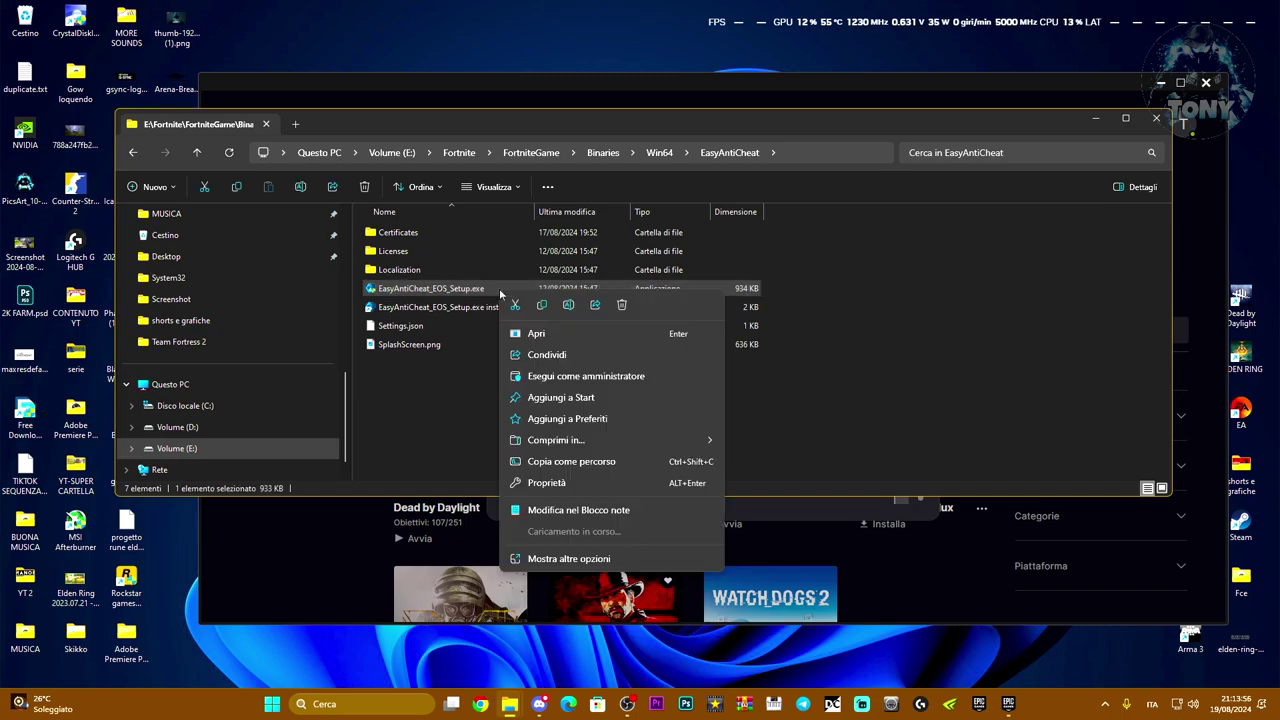
left_click(559, 562)
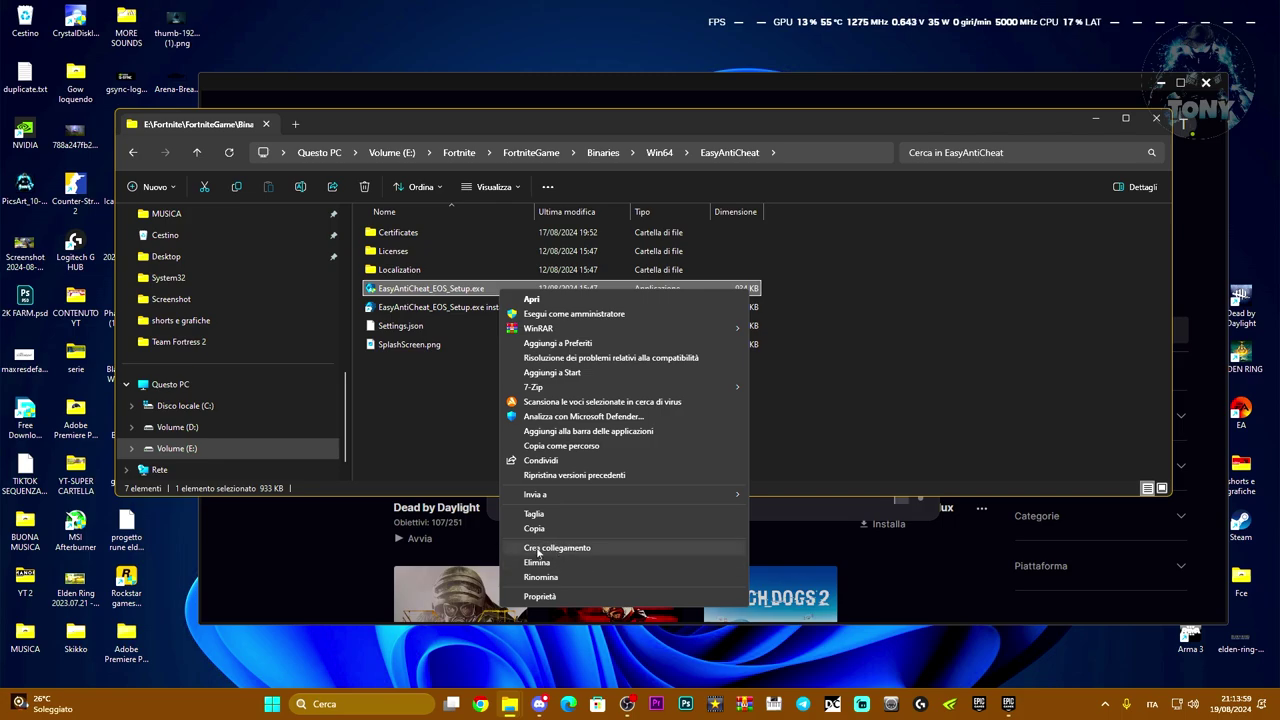
left_click(437, 420)
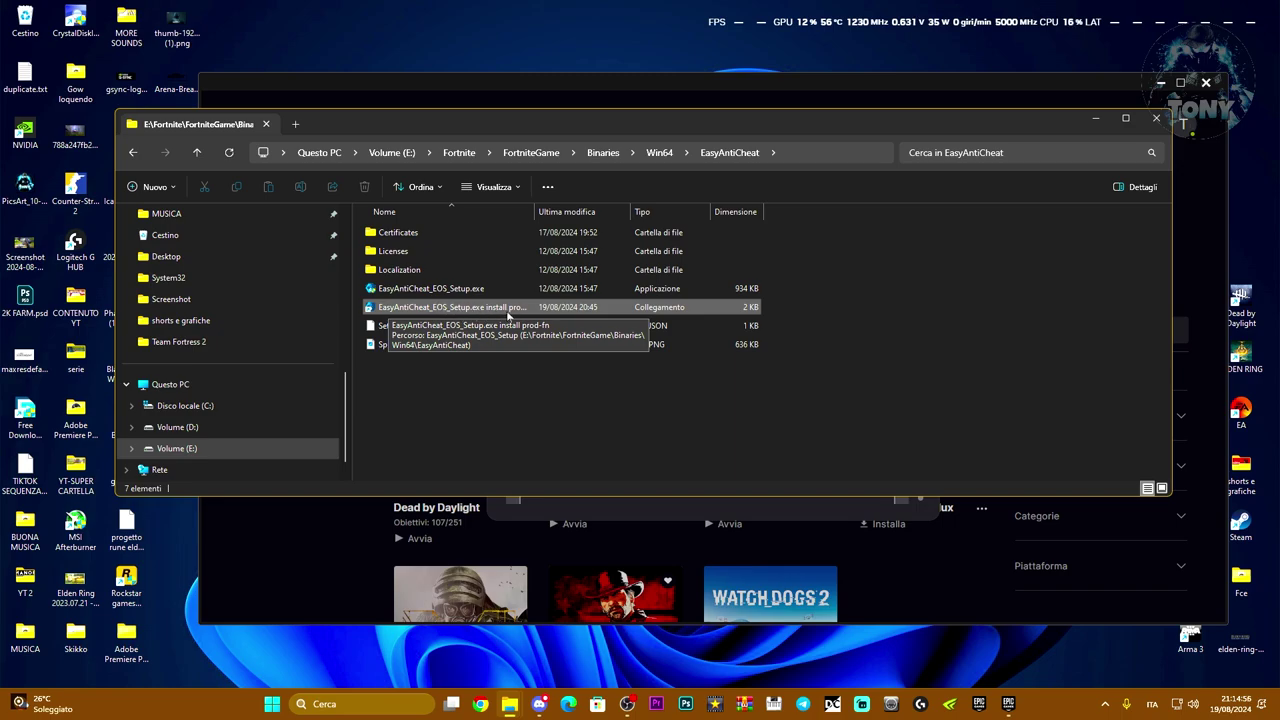
Edit the setup shortcut's name, highlight its "install prod-fn" ending, and keep the name EasyAntiCheat_EOS_Setup.exe install prod-fn
right_click(508, 314)
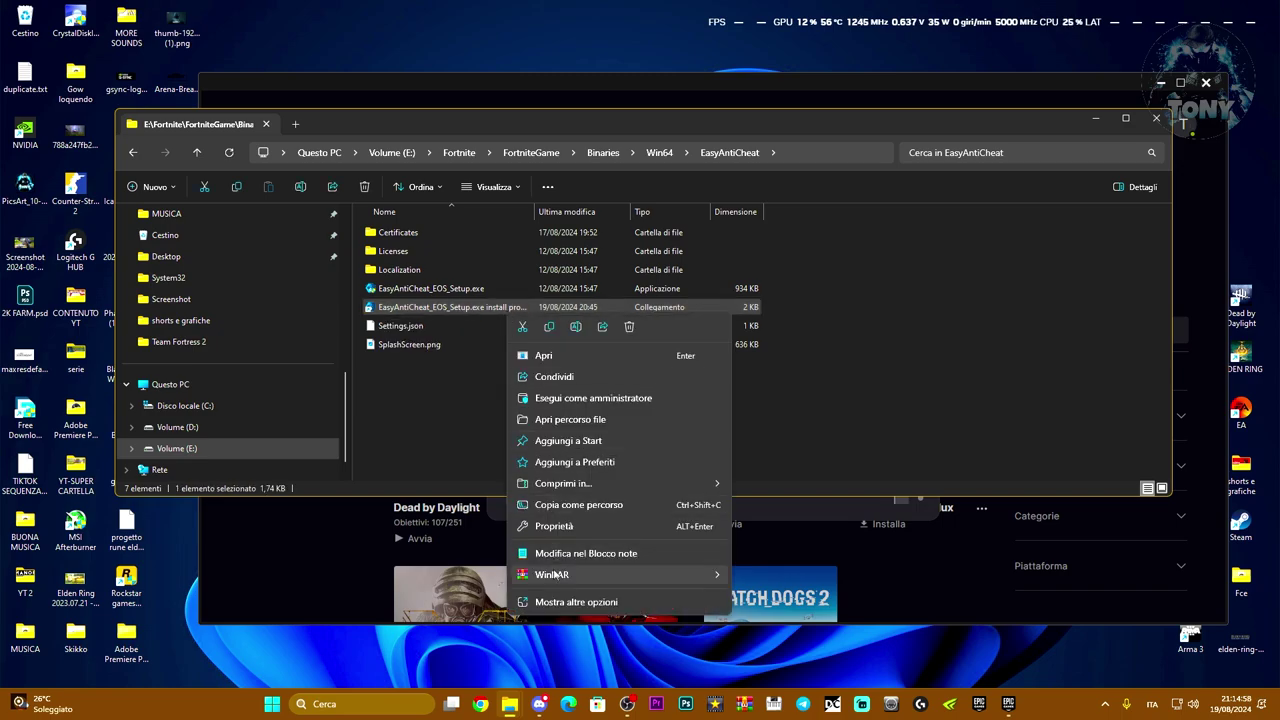
left_click(546, 605)
left_click(548, 619)
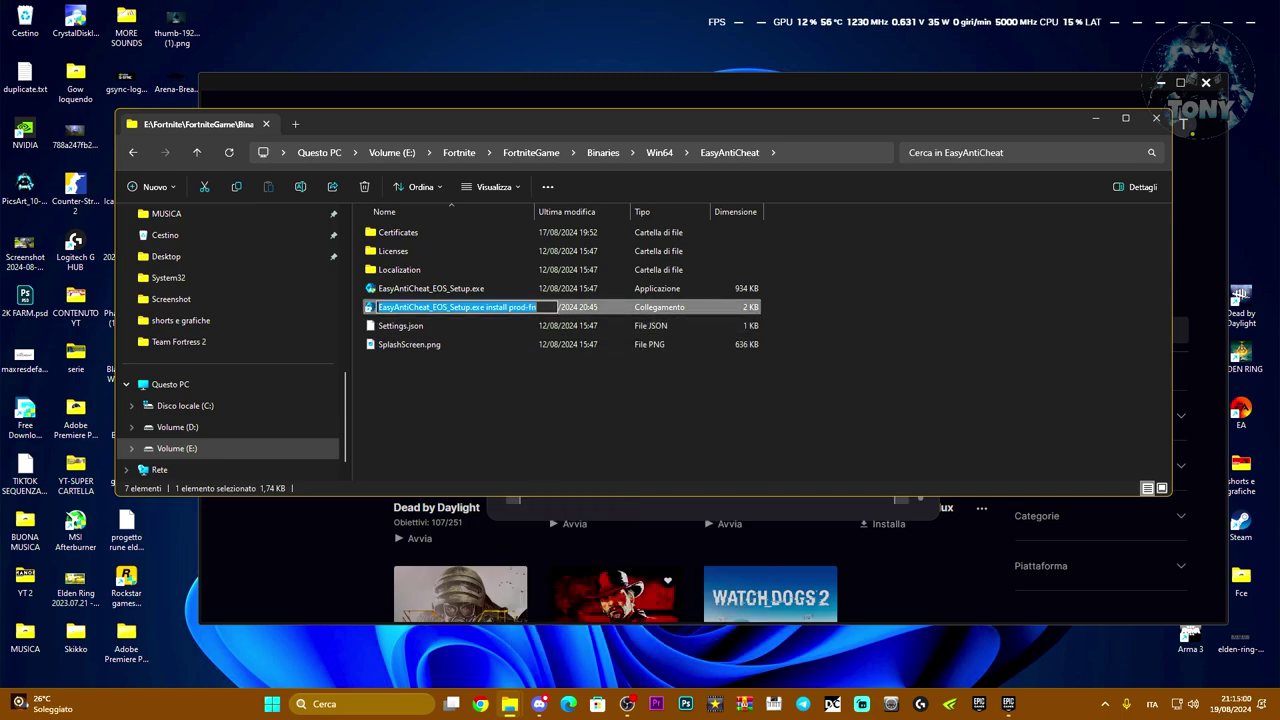
key("End")
key("shift+Left")
key("shift+Left")
key("shift+Left")
key("shift+Left")
key("shift+Left")
key("shift+Left")
key("shift+Left")
key("shift+Left")
key("shift+Left")
key("shift+Left")
key("shift+Left")
key("shift+Left")
key("shift+Left")
key("shift+Left")
key("shift+Left")
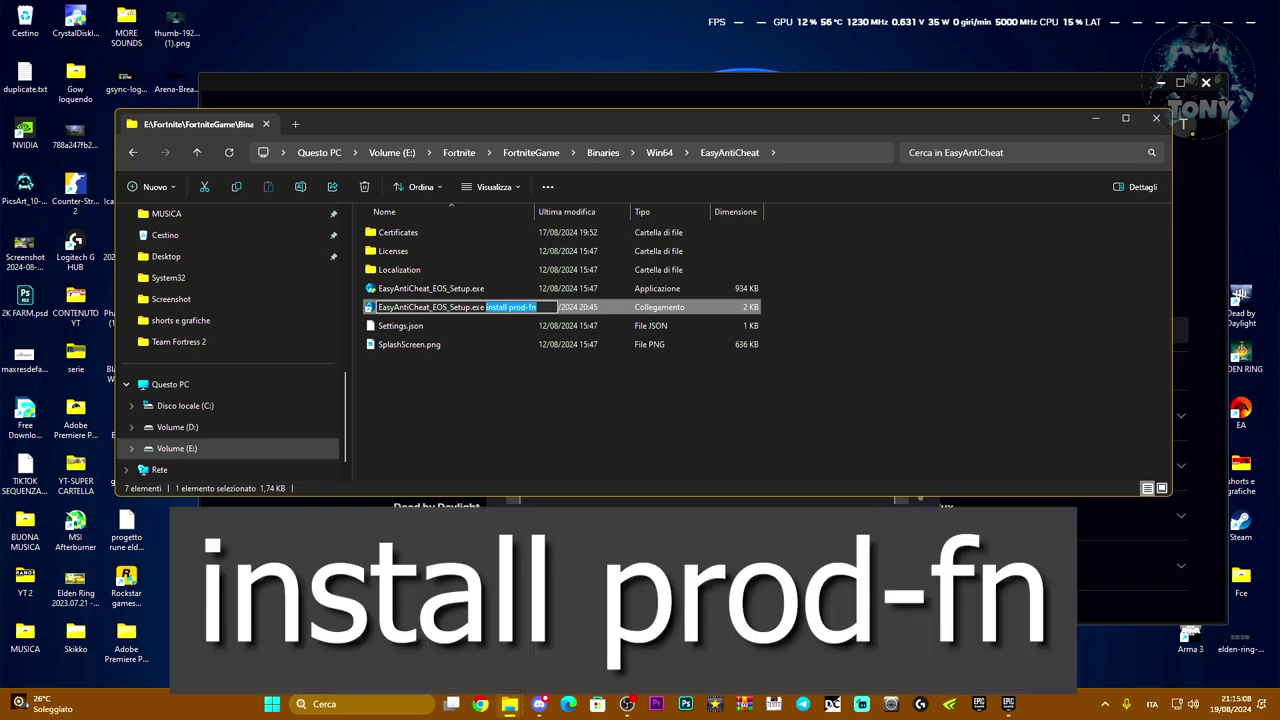
key("End")
key("Return")
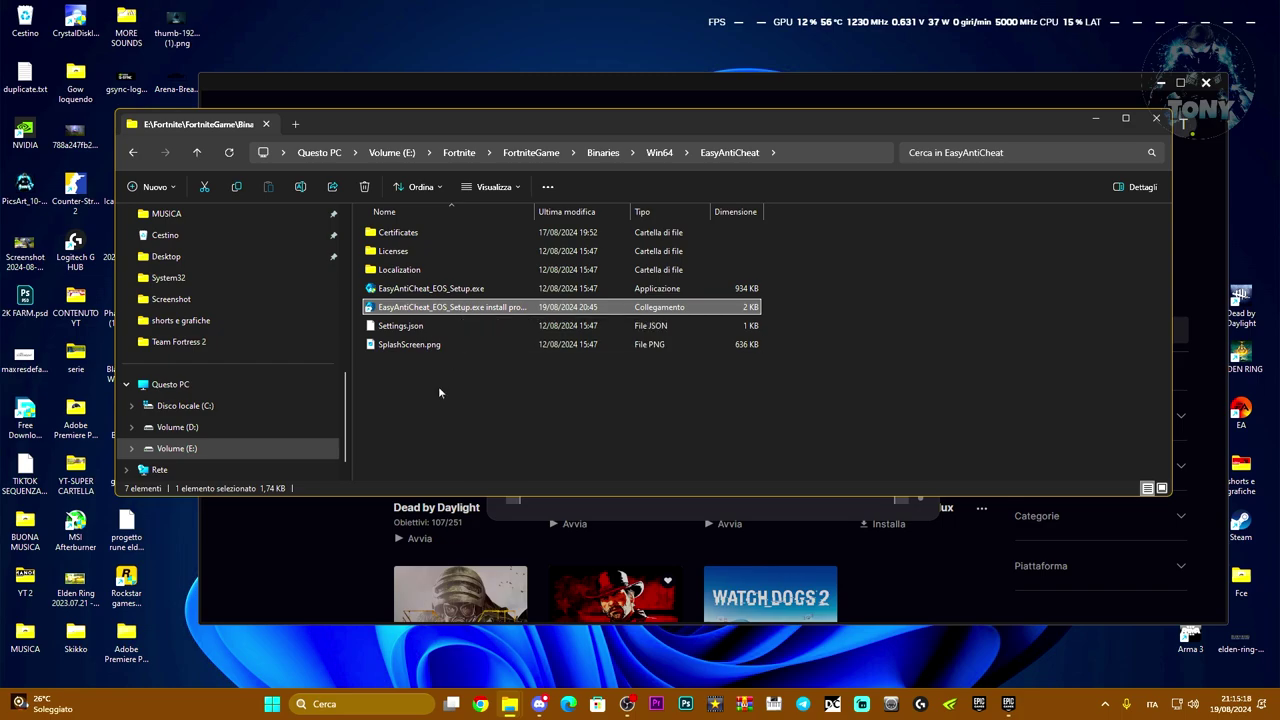
Delete the EasyAntiCheat folder from Fortnite's Win64 folder and start verifying Fortnite's files in the Epic Games Launcher
left_click(132, 152)
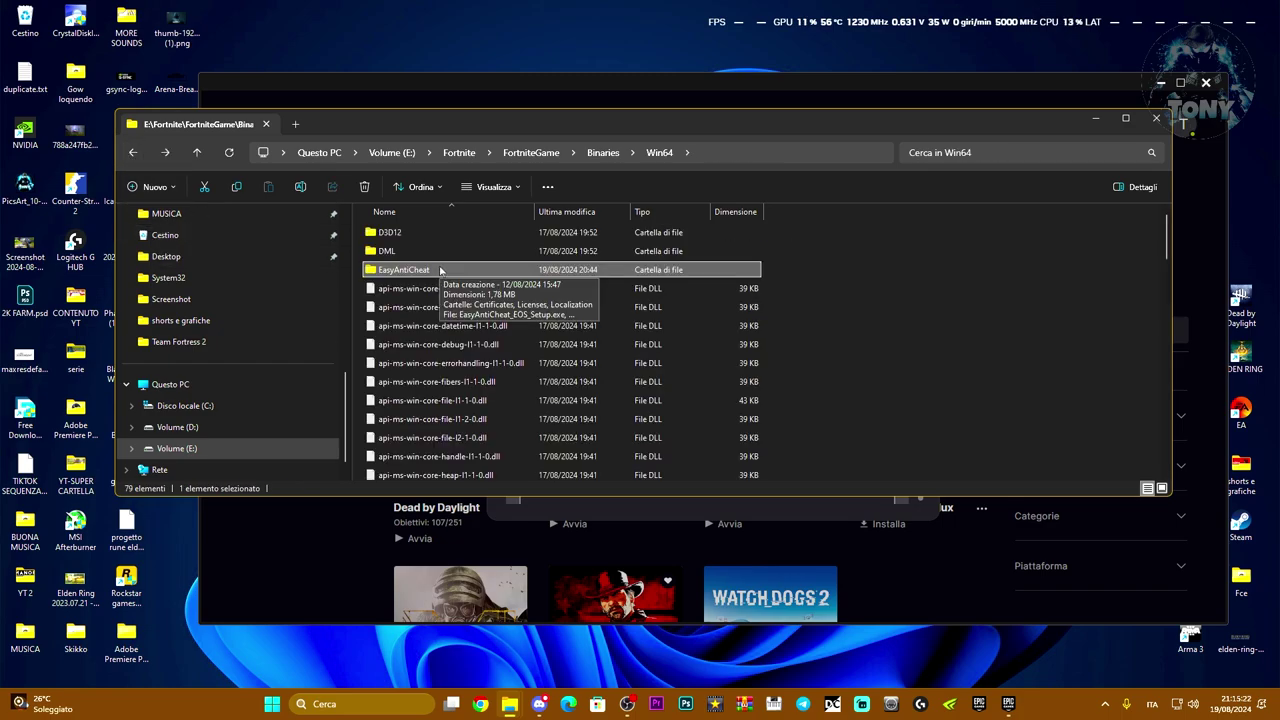
key("Delete")
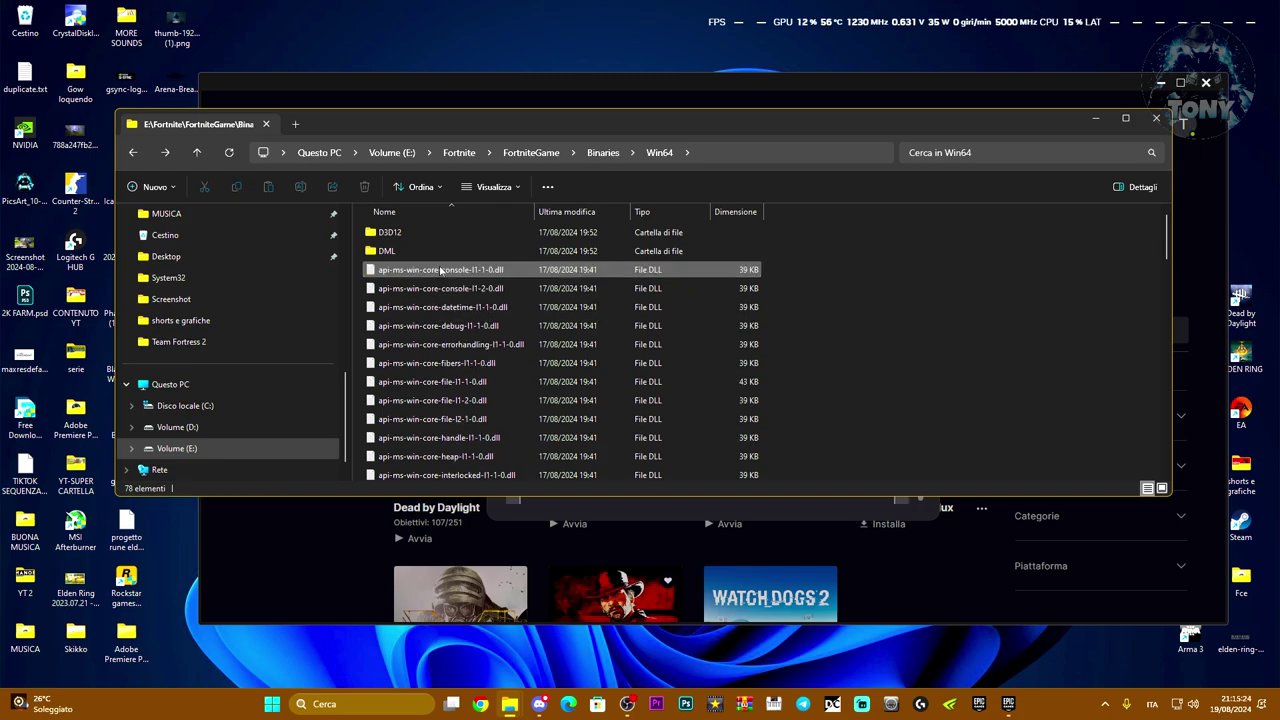
left_click(1156, 118)
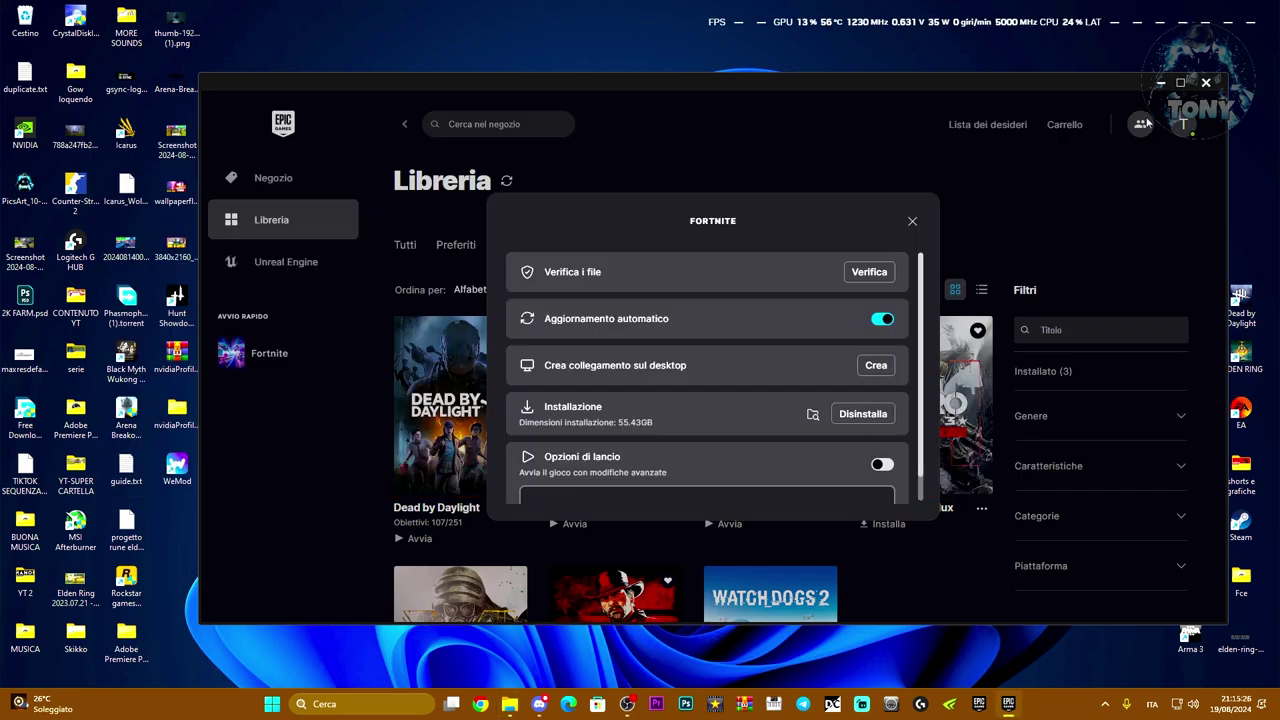
left_click(864, 272)
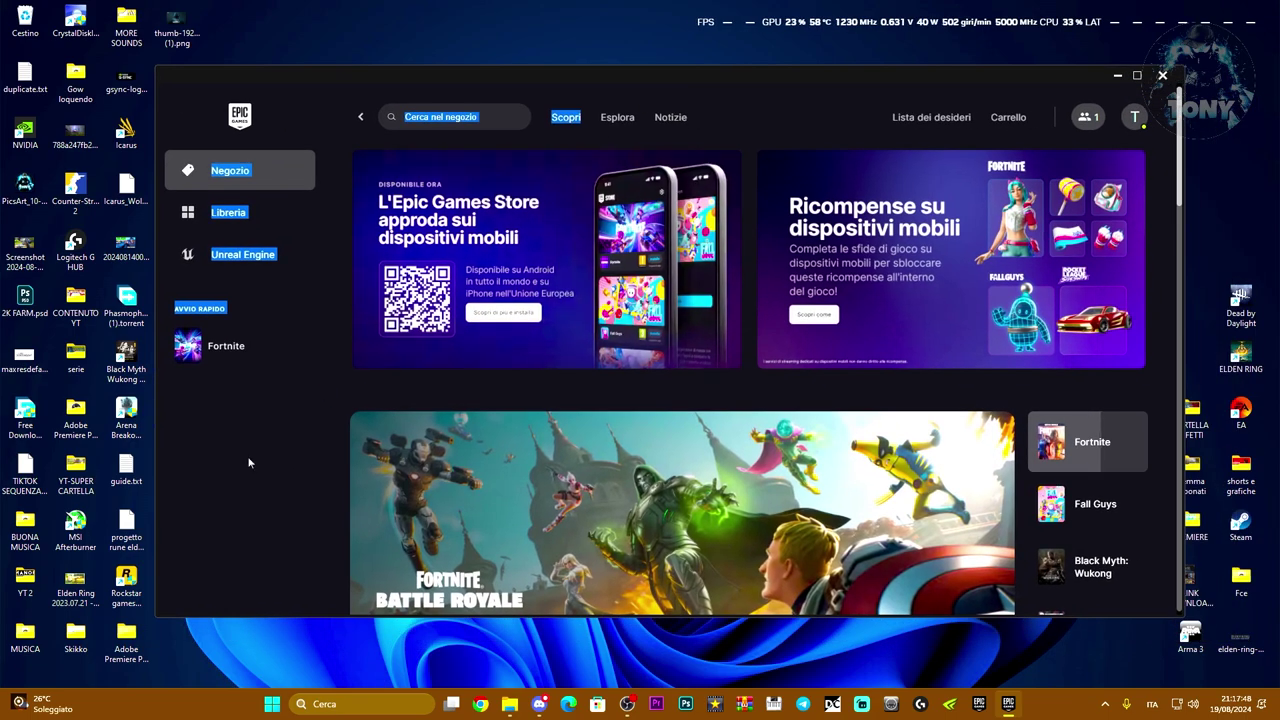
Search Windows for "serv" and open the Servizi (Services) console
left_click(249, 462)
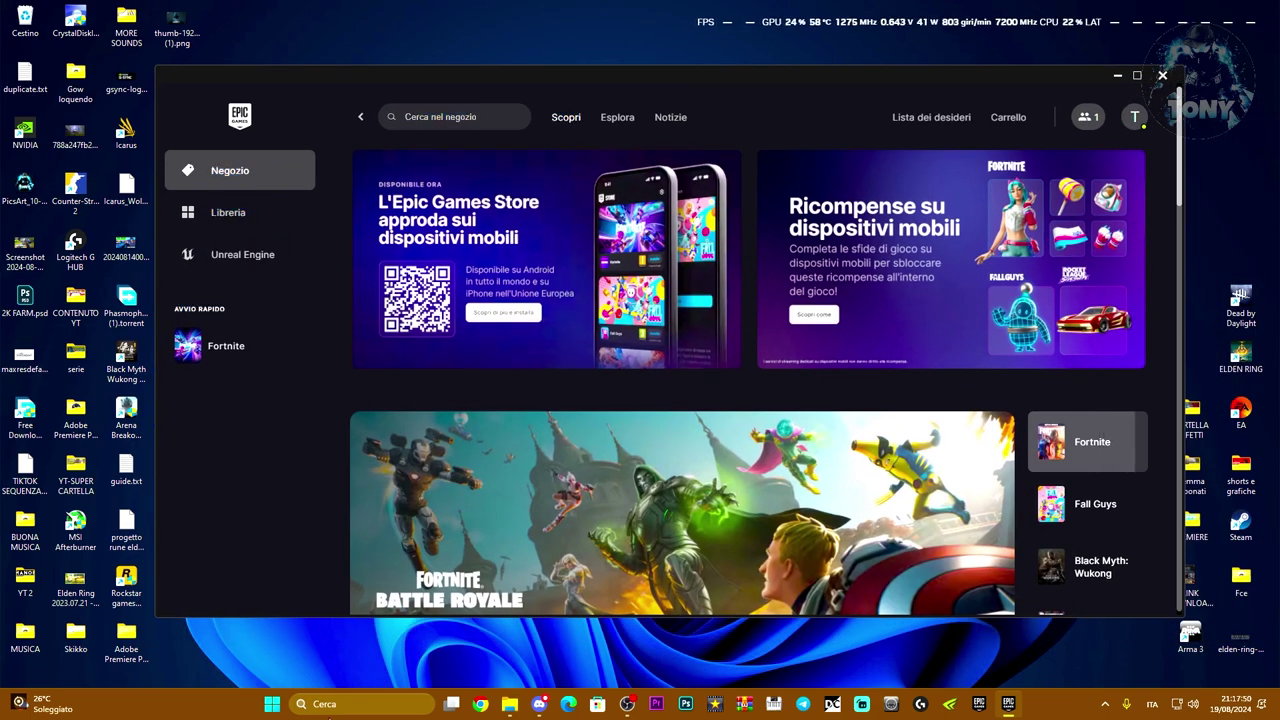
left_click(328, 705)
type("serv")
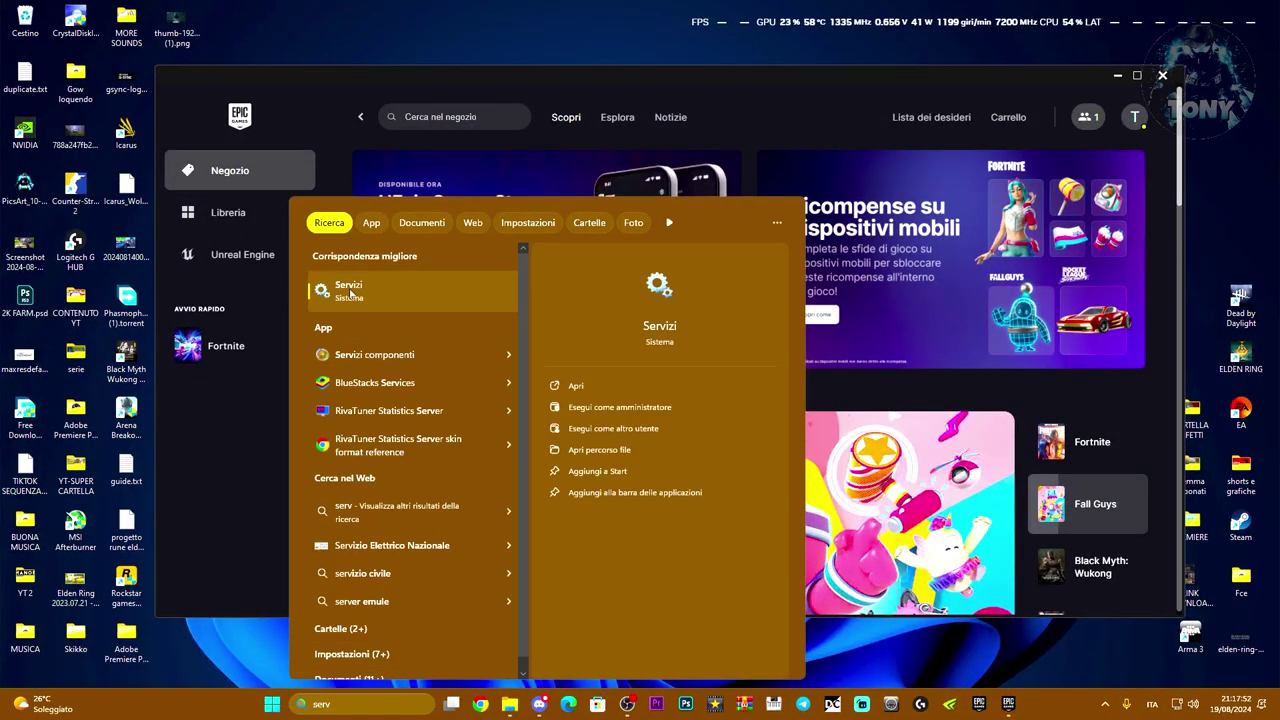
left_click(350, 292)
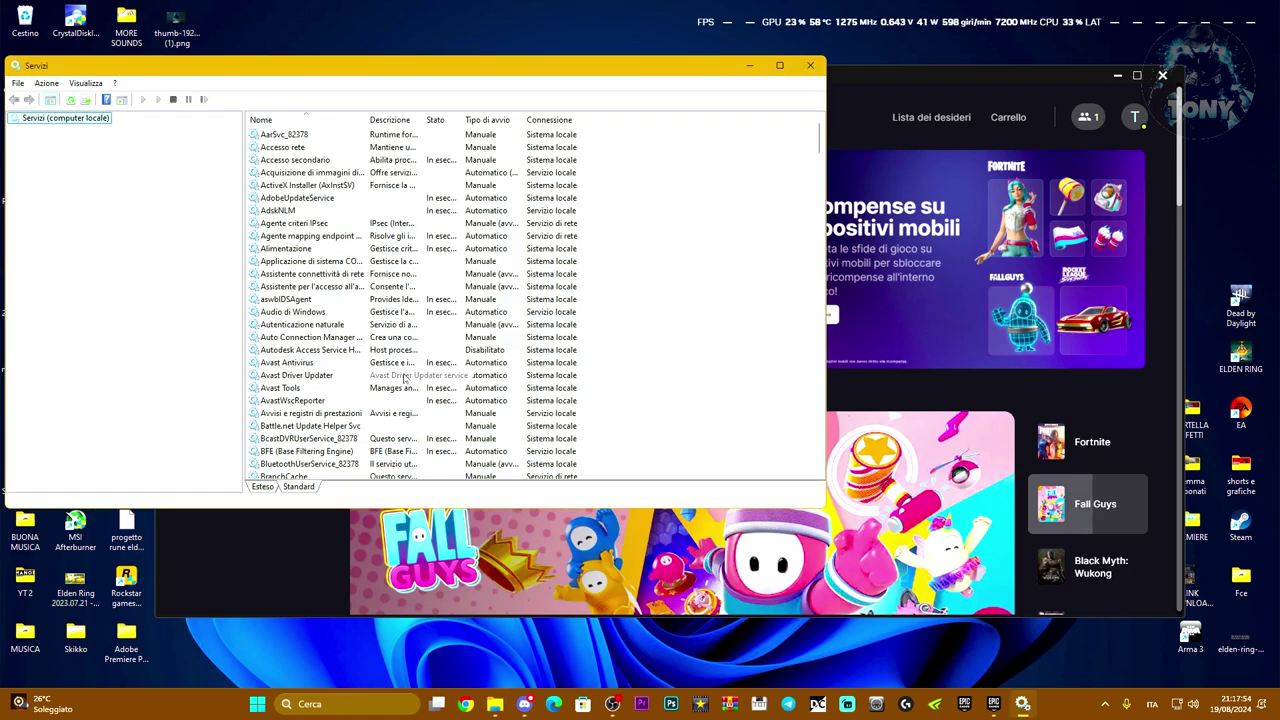
Locate the Easy Anti-Cheat services and open the properties of Easy Anti-Cheat (Epic Online Services)
scroll(405, 378, "down", 15)
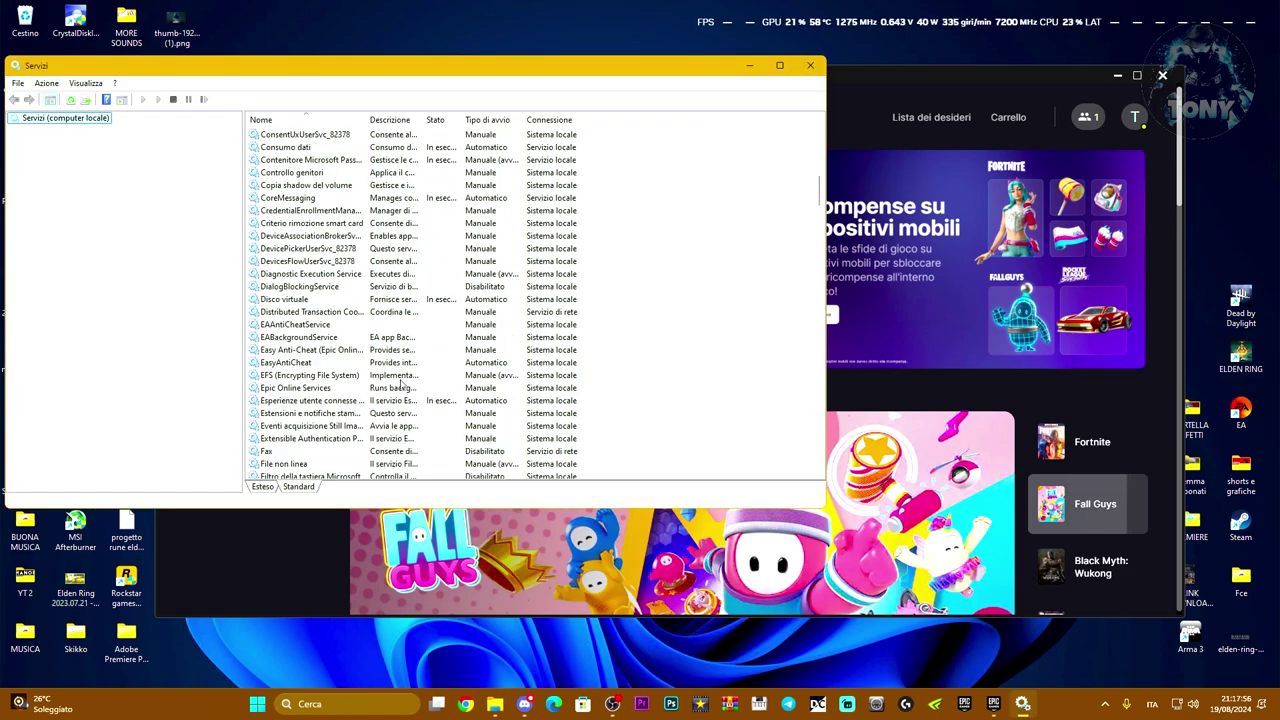
scroll(402, 383, "down", 1)
left_click(330, 302)
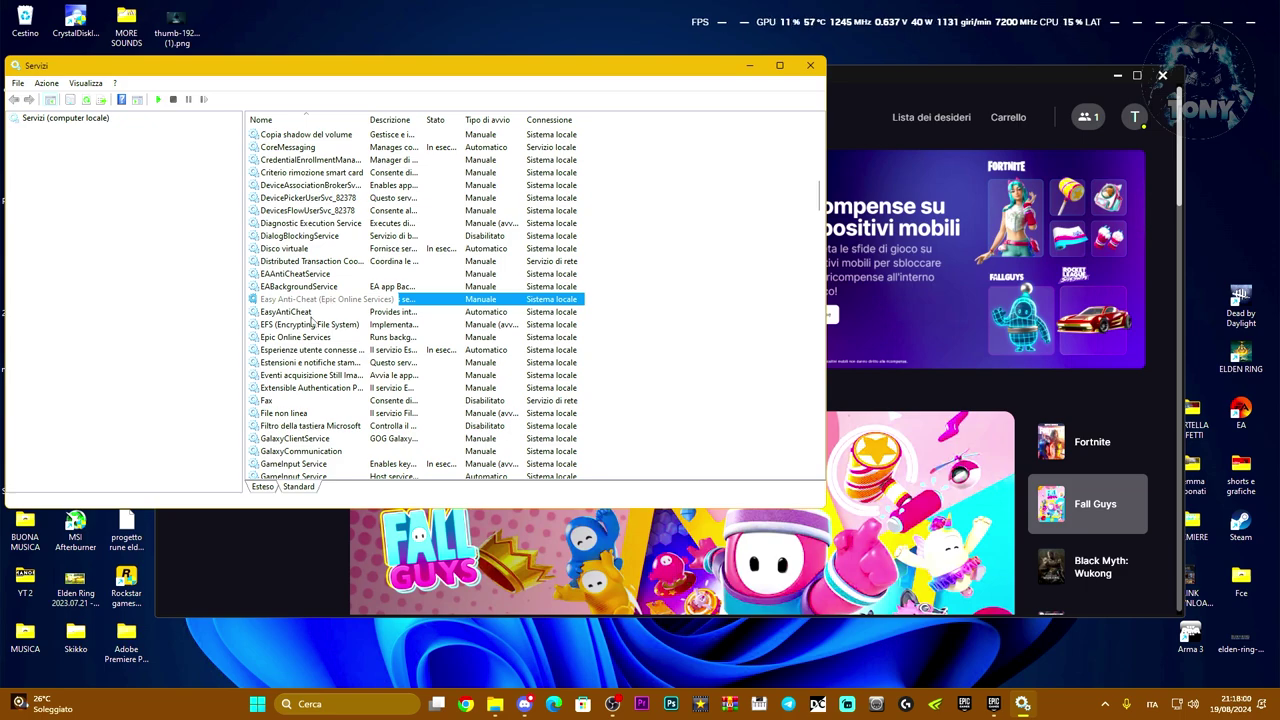
left_click(300, 313)
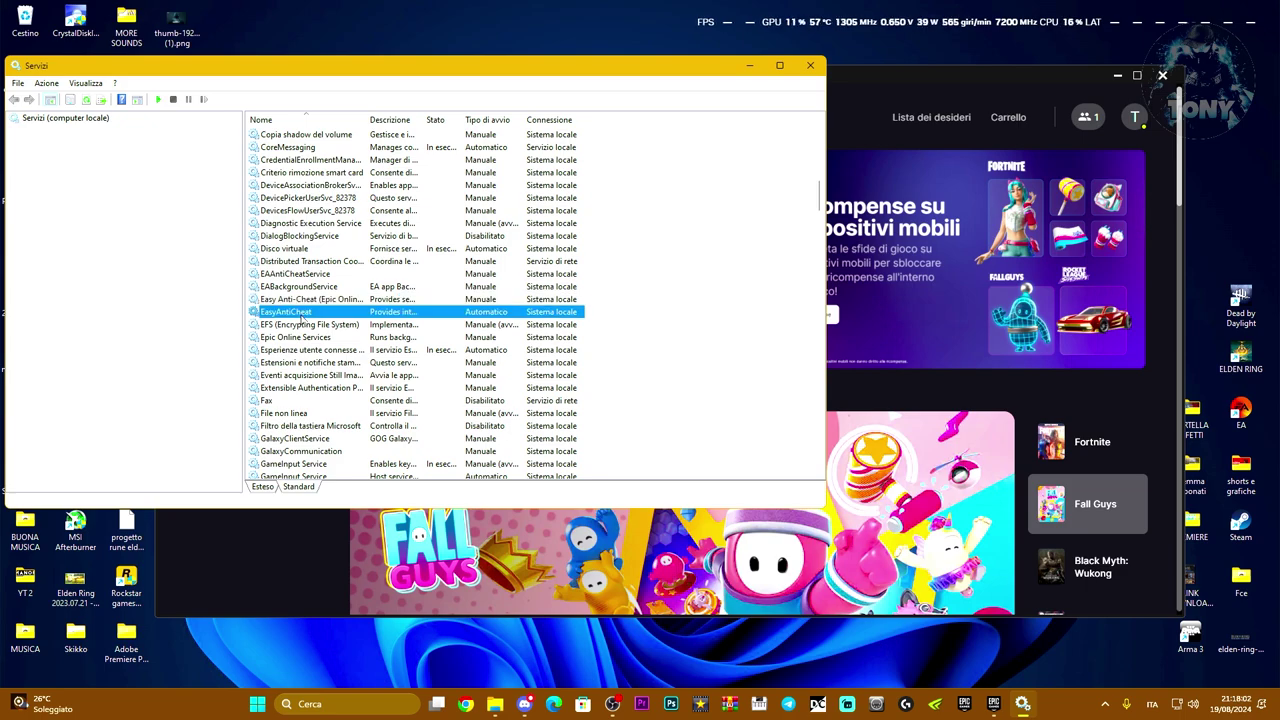
double_click(320, 302)
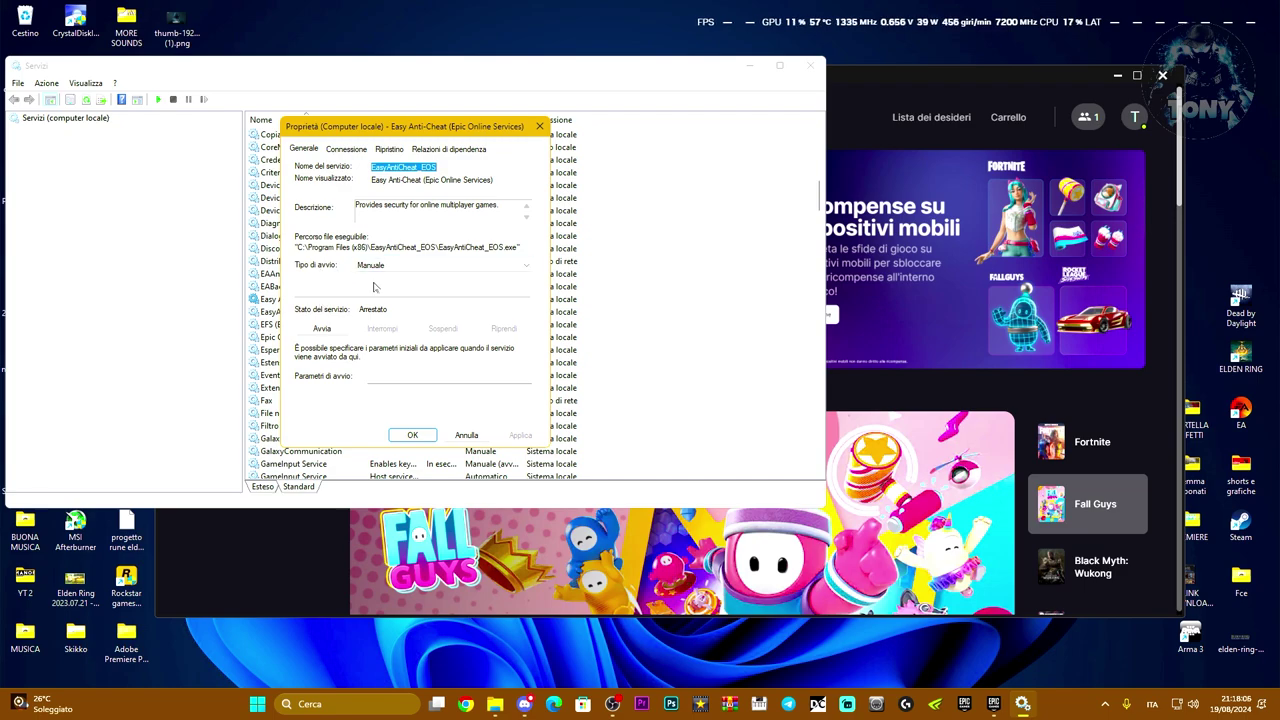
Try to start the Easy Anti-Cheat (Epic Online Services) service, and launch Fortnite from the Epic Games Launcher
left_click(321, 329)
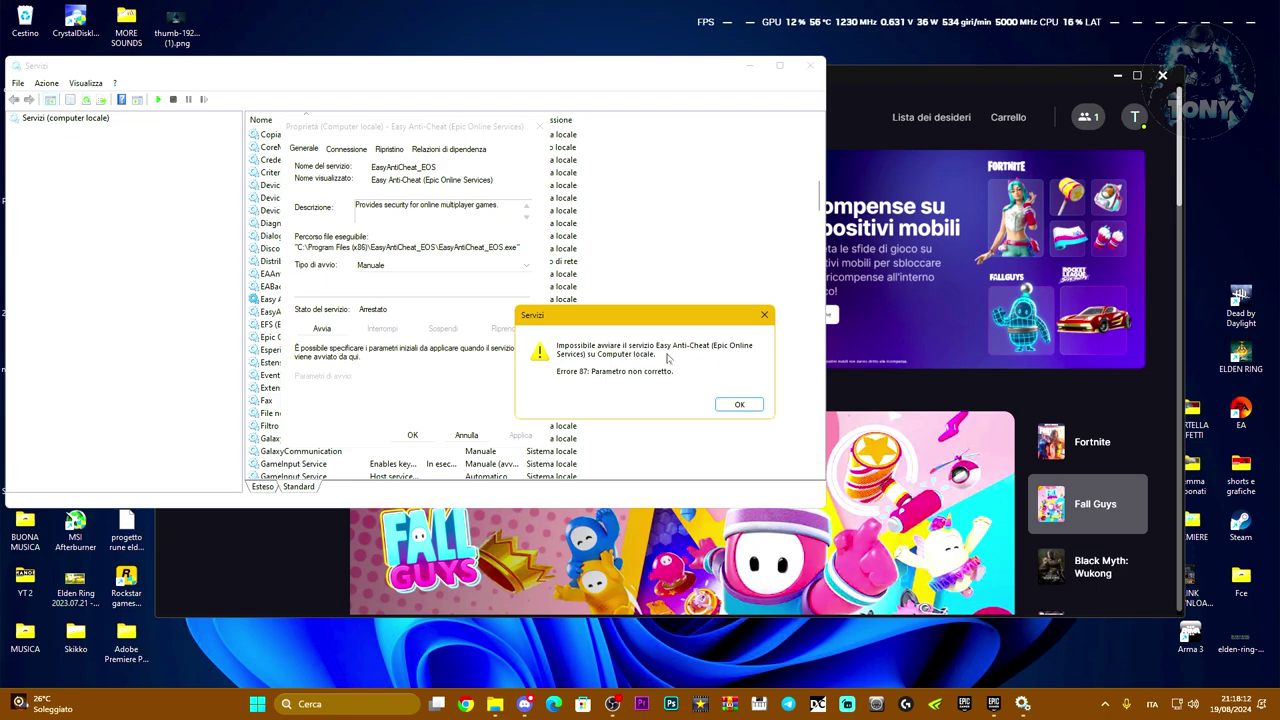
left_click(763, 316)
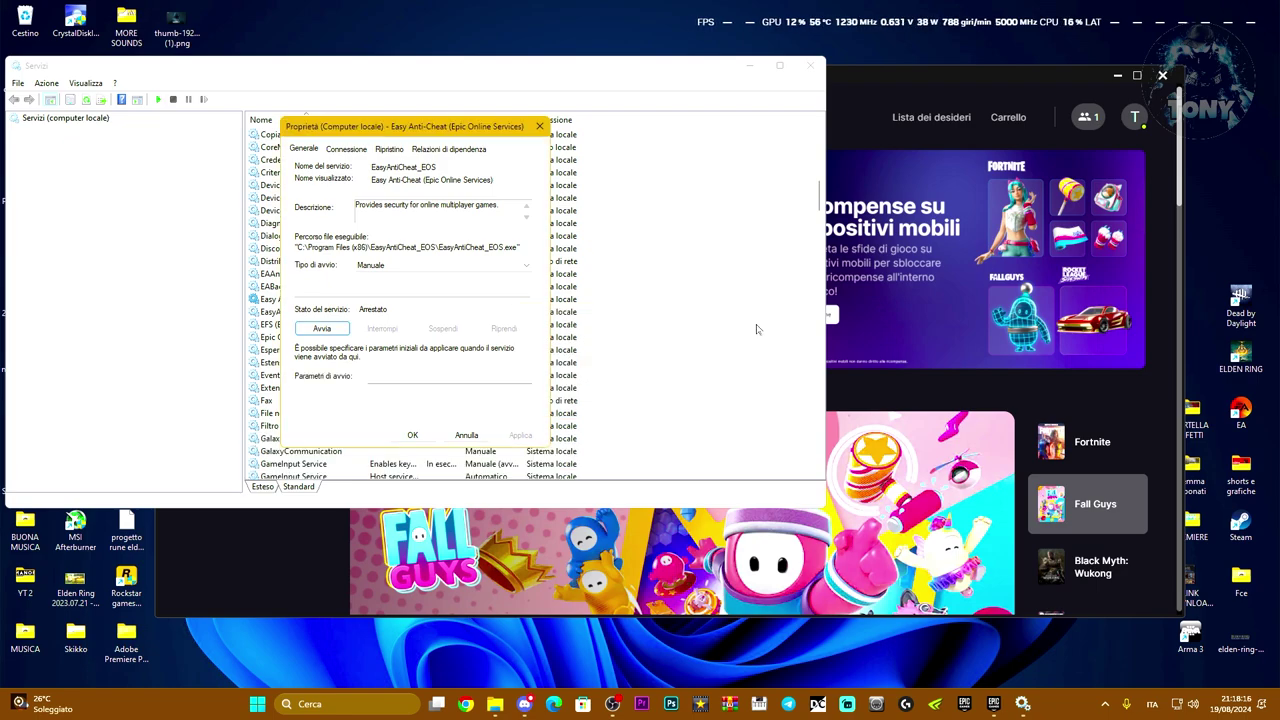
left_click(278, 575)
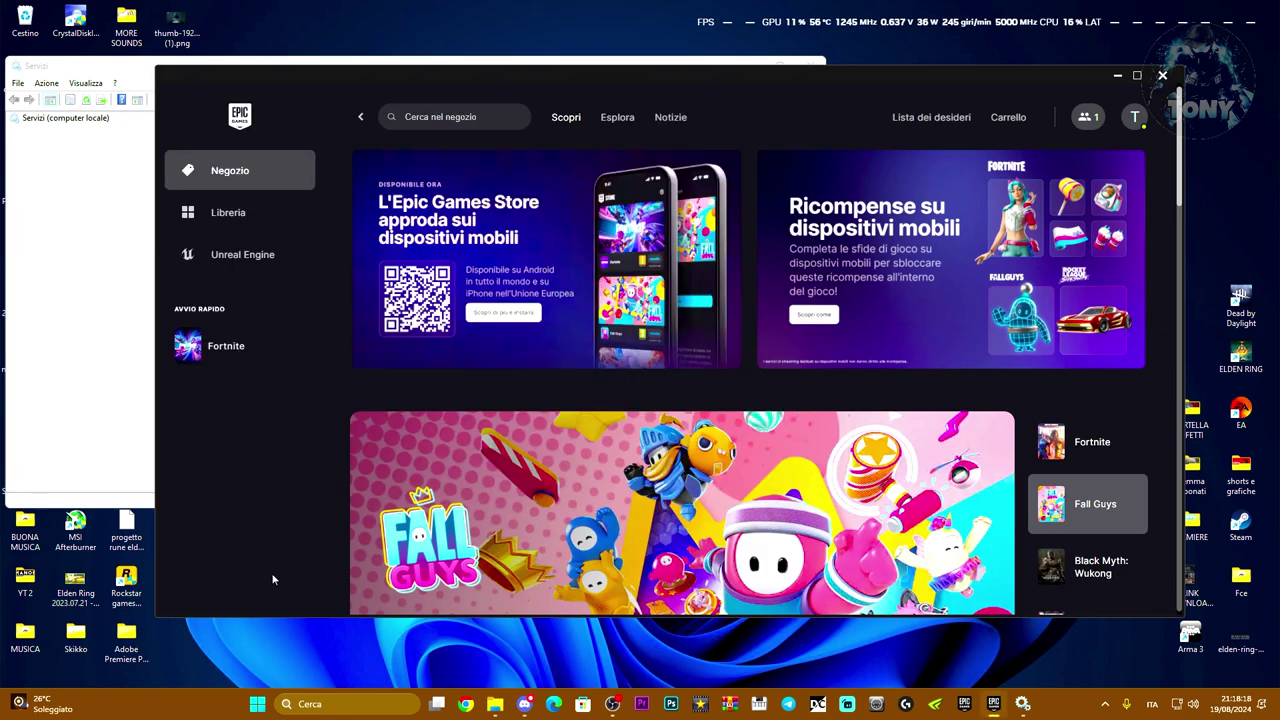
left_click(228, 354)
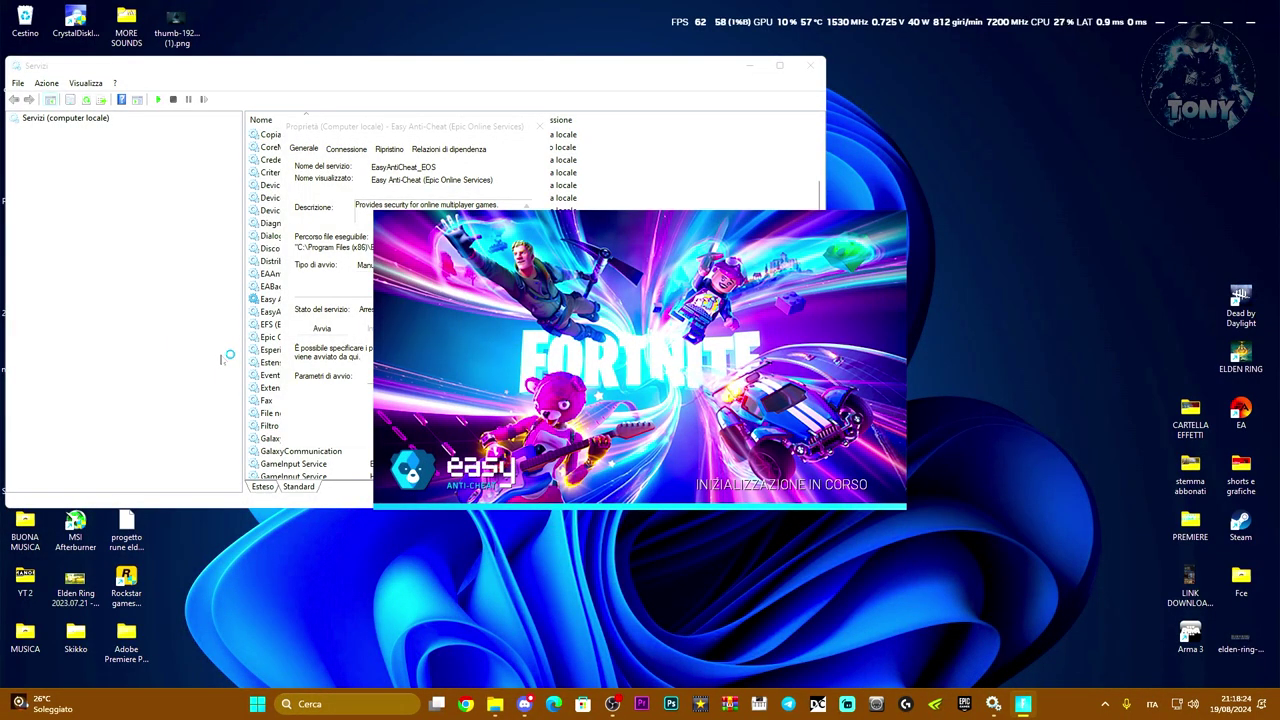
Move the Easy Anti-Cheat properties window clear of Fortnite's splash screen, and set the service's startup type to Automatico and apply it
left_click_drag(430, 126, 205, 130)
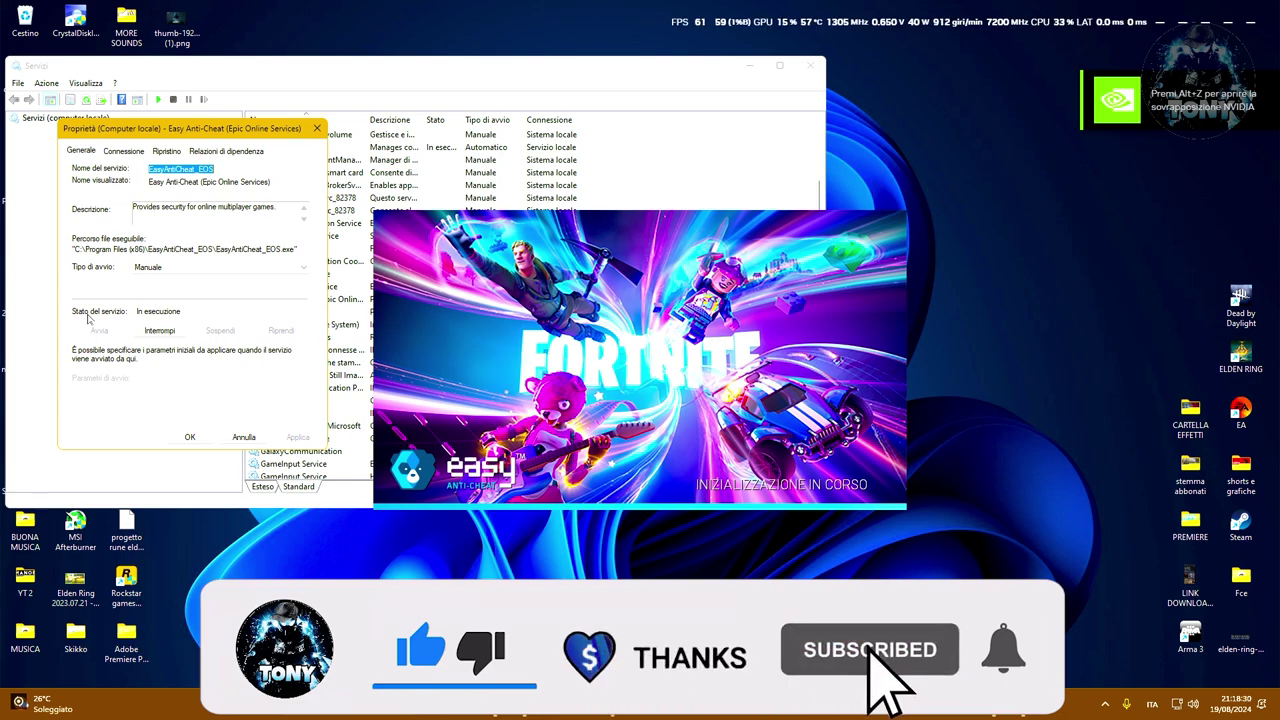
left_click(170, 267)
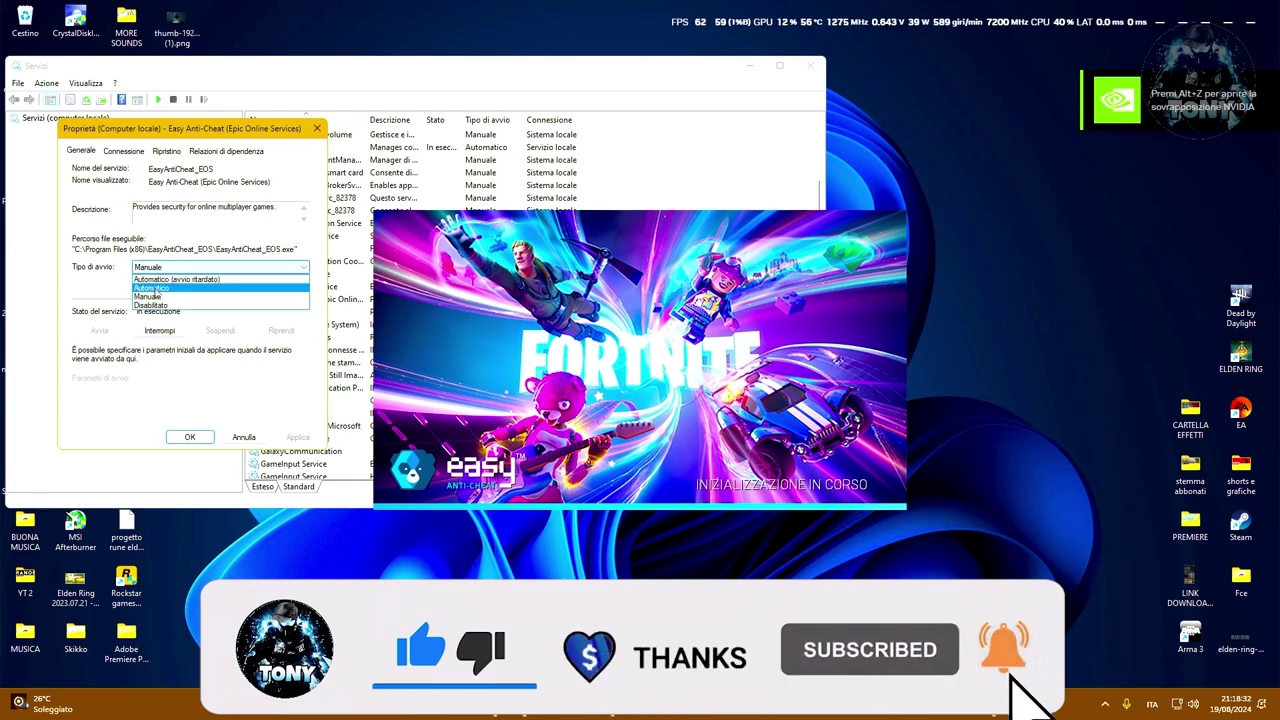
left_click(155, 291)
left_click(290, 437)
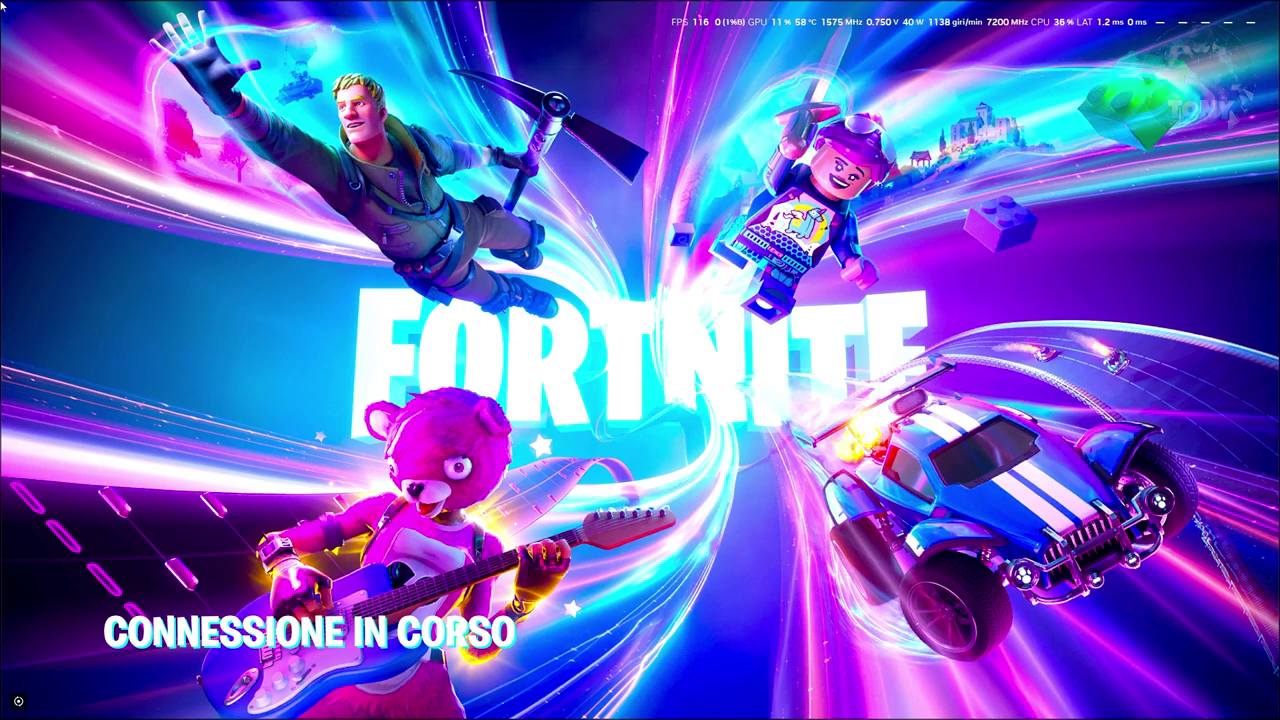
Switch to Chrome, search Google for "epic games help" and open the Epic Games Support page
key("super")
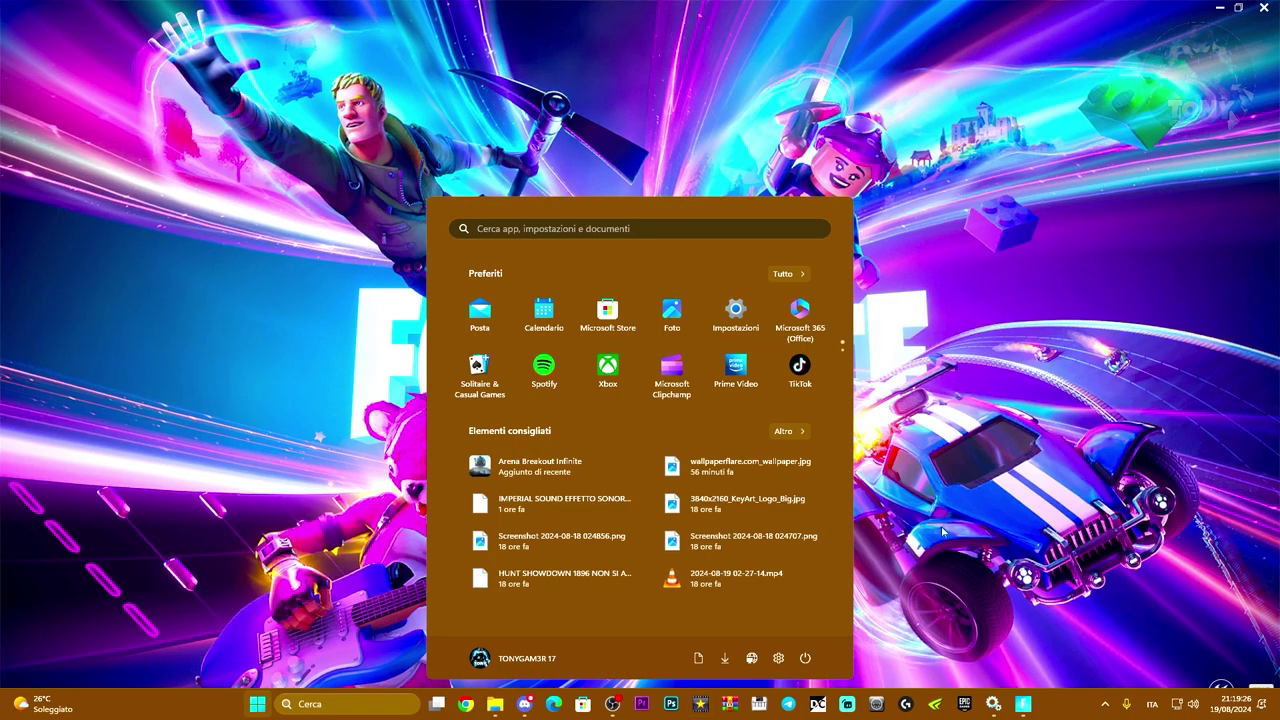
key("super")
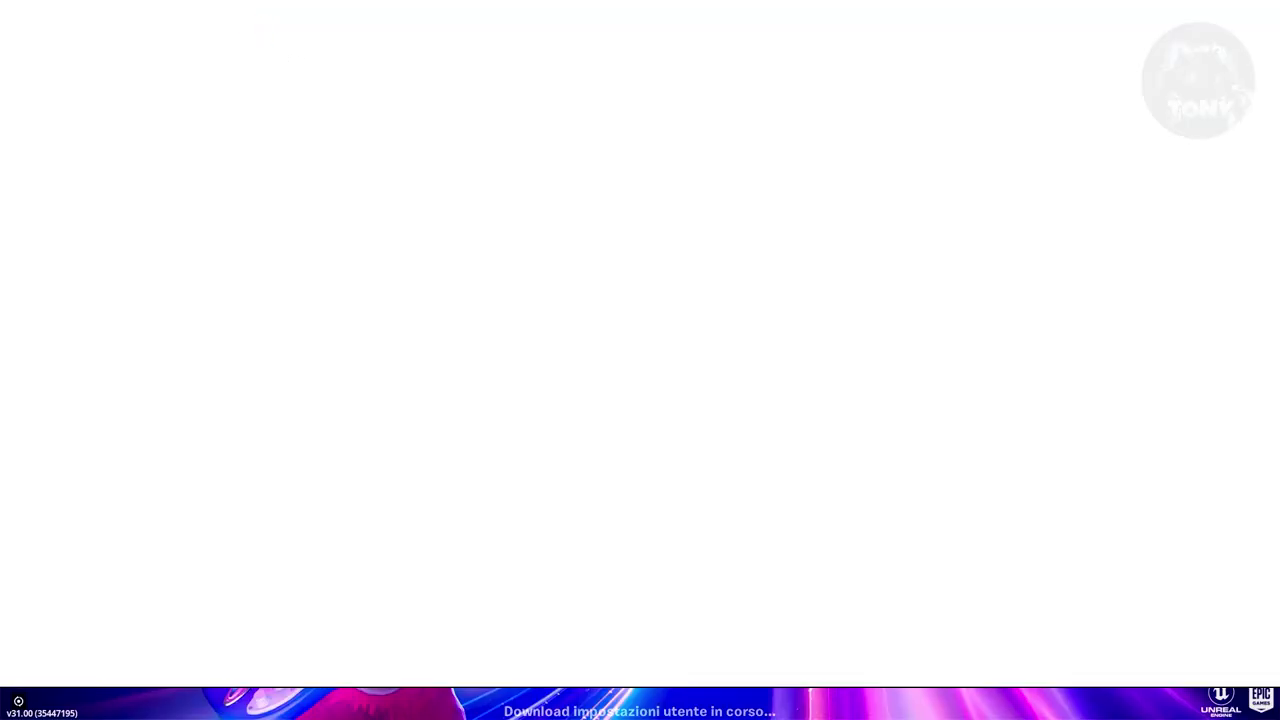
key("Down")
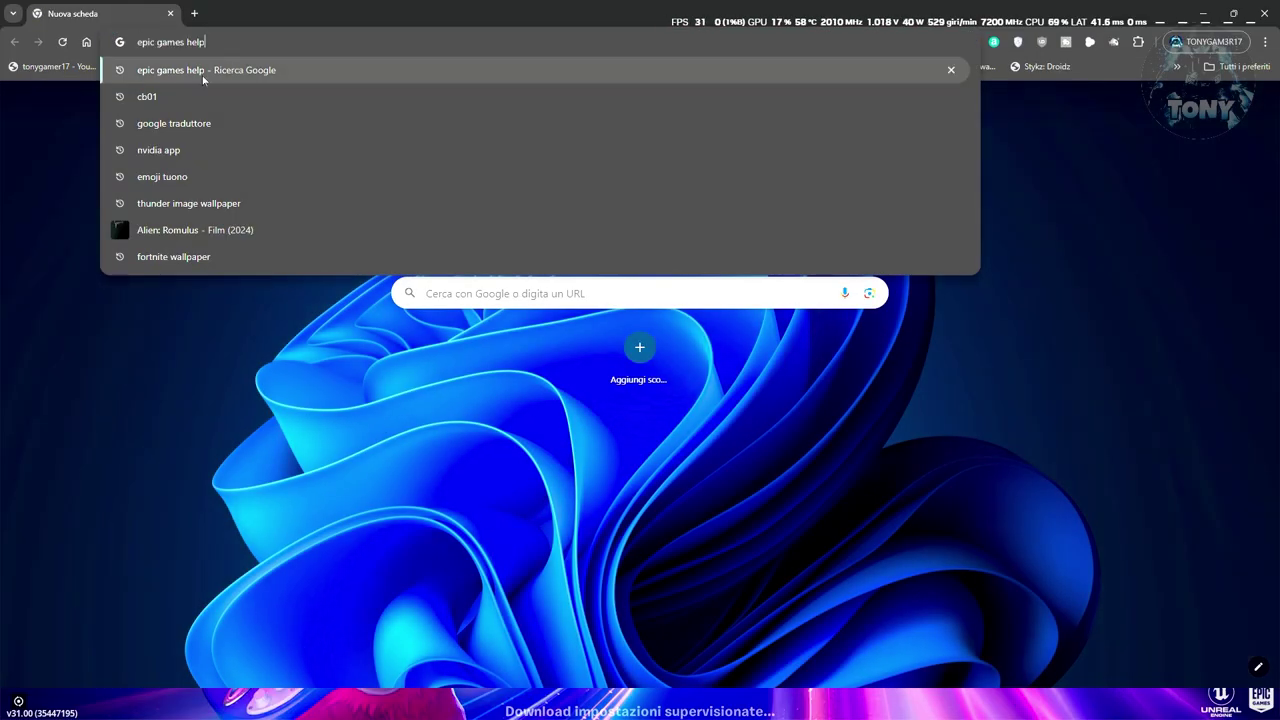
key("Return")
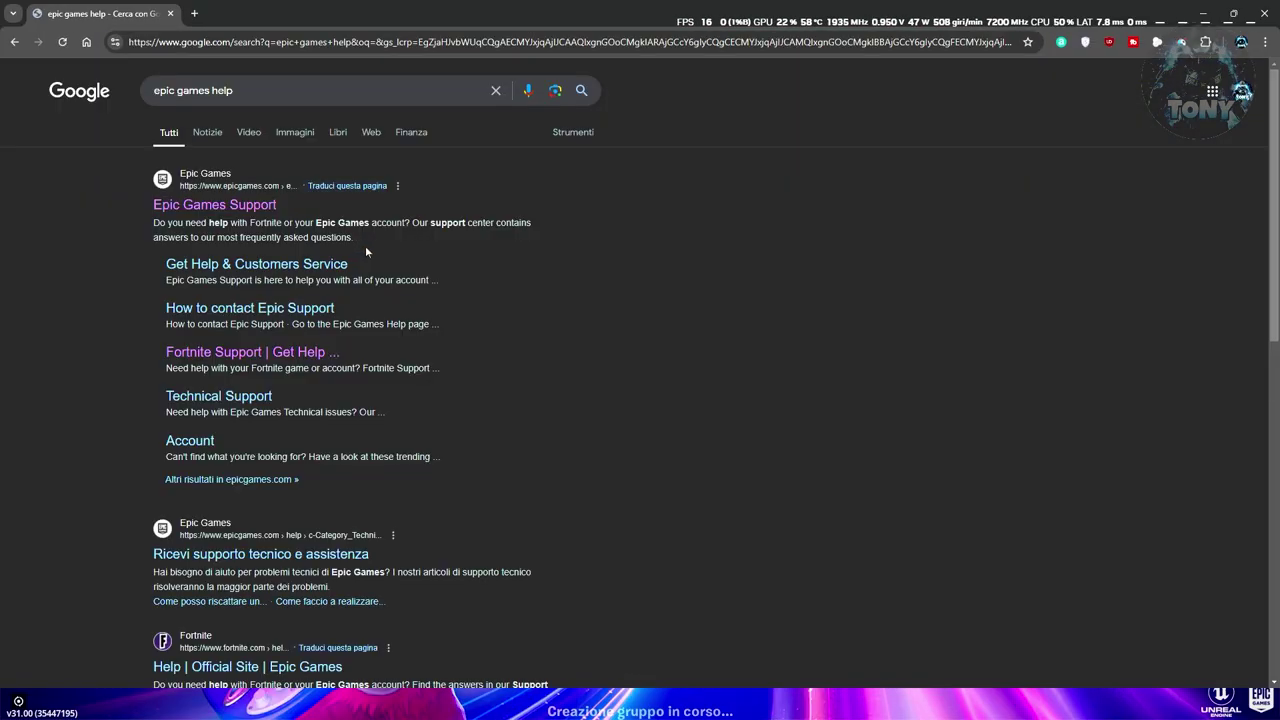
left_click(214, 204)
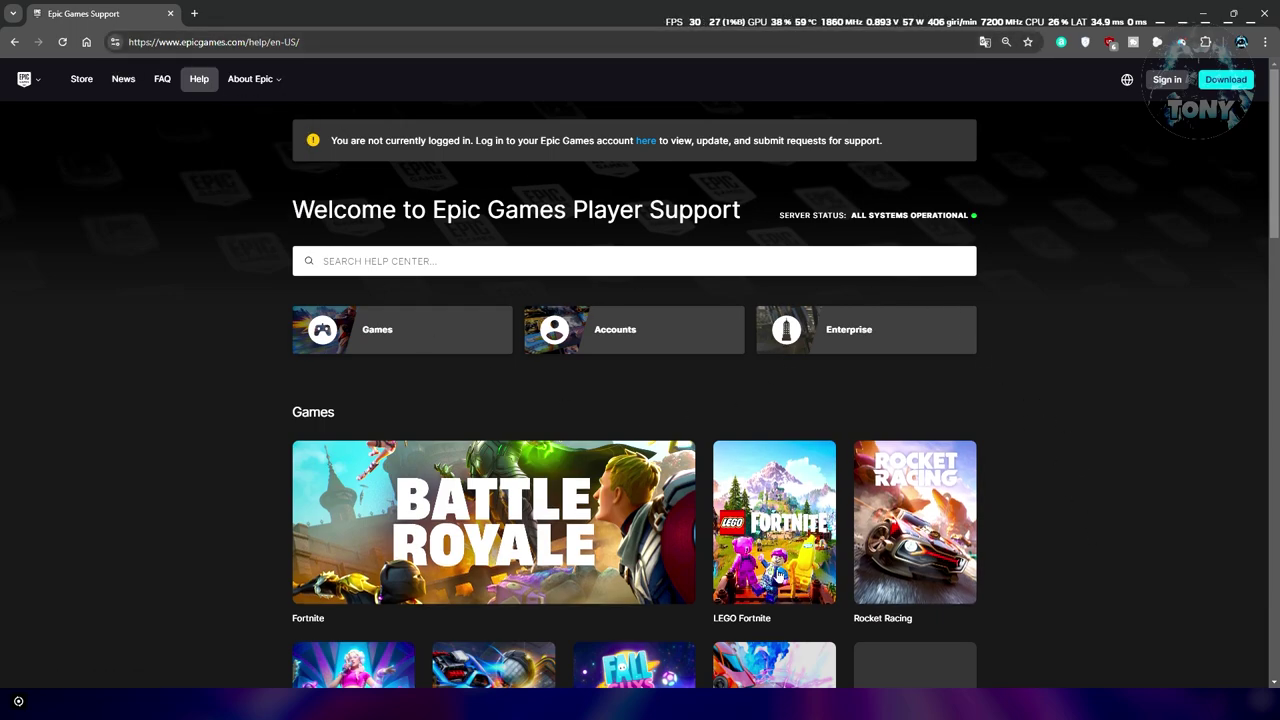
Look over the Epic Games help center, open its Fortnite section and examine the support topics there
scroll(1039, 430, "down", 20)
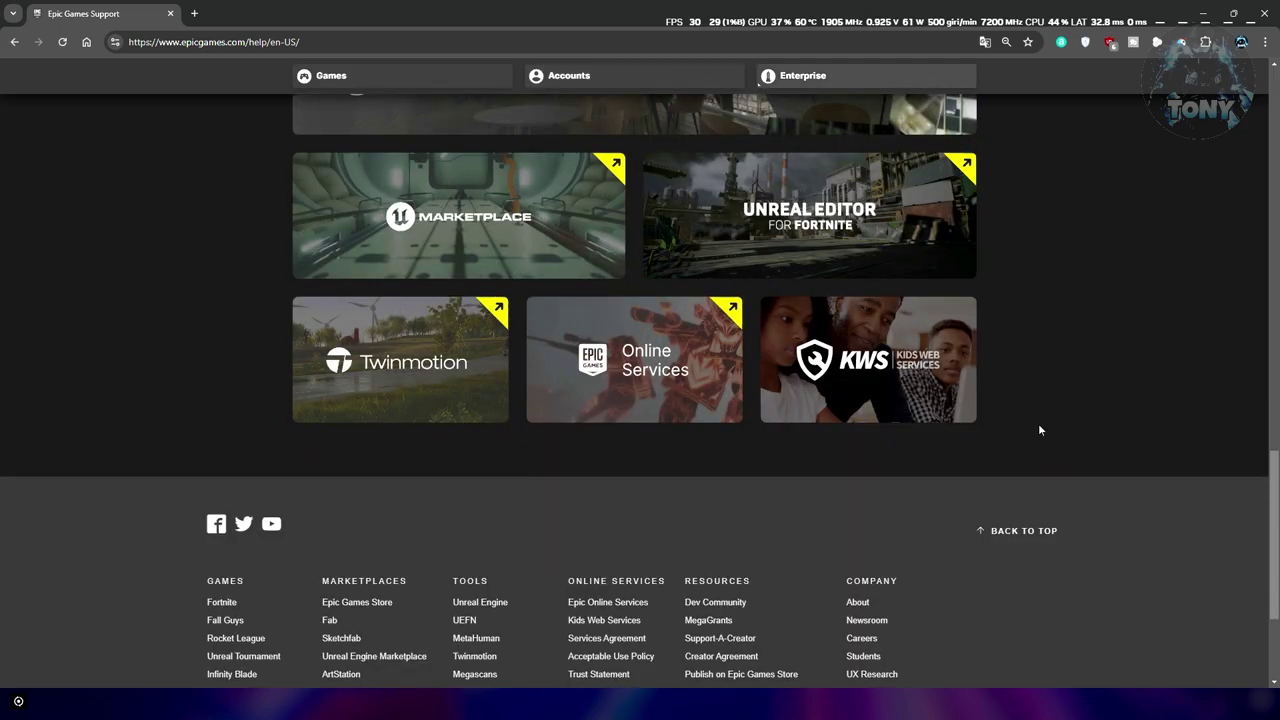
scroll(1039, 430, "up", 15)
scroll(1040, 428, "down", 2)
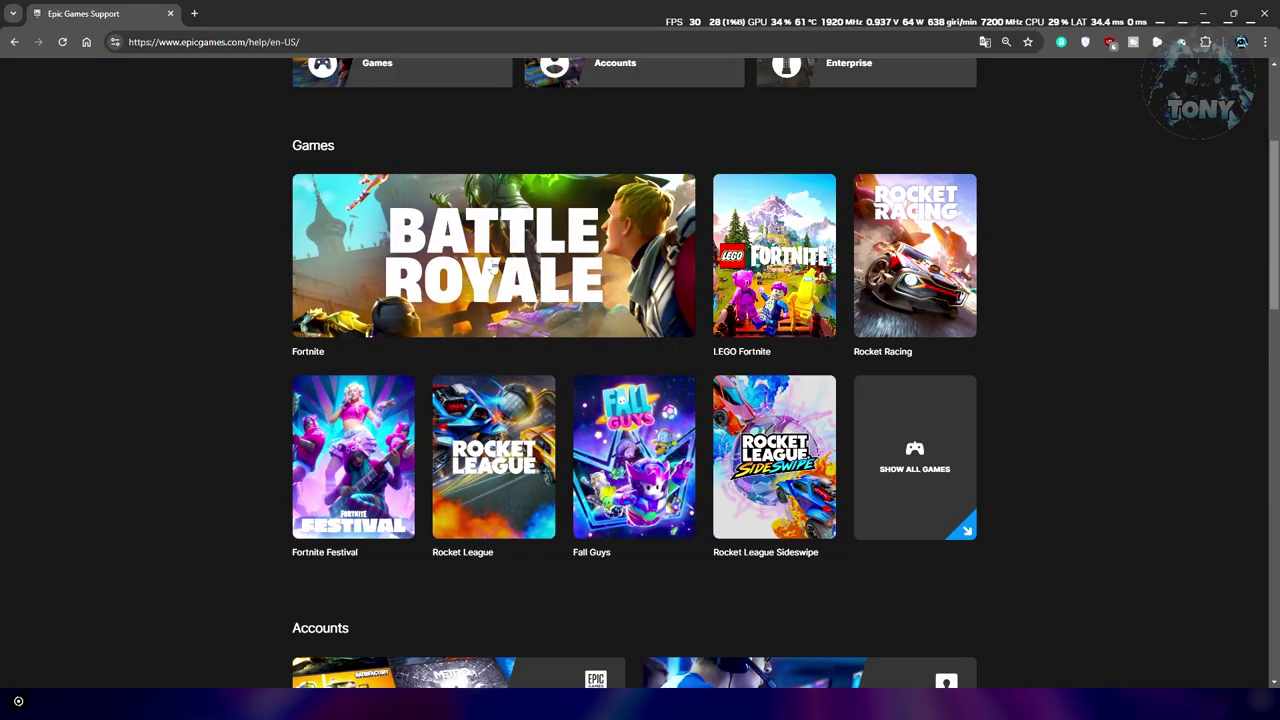
scroll(266, 459, "up", 2)
left_click(477, 449)
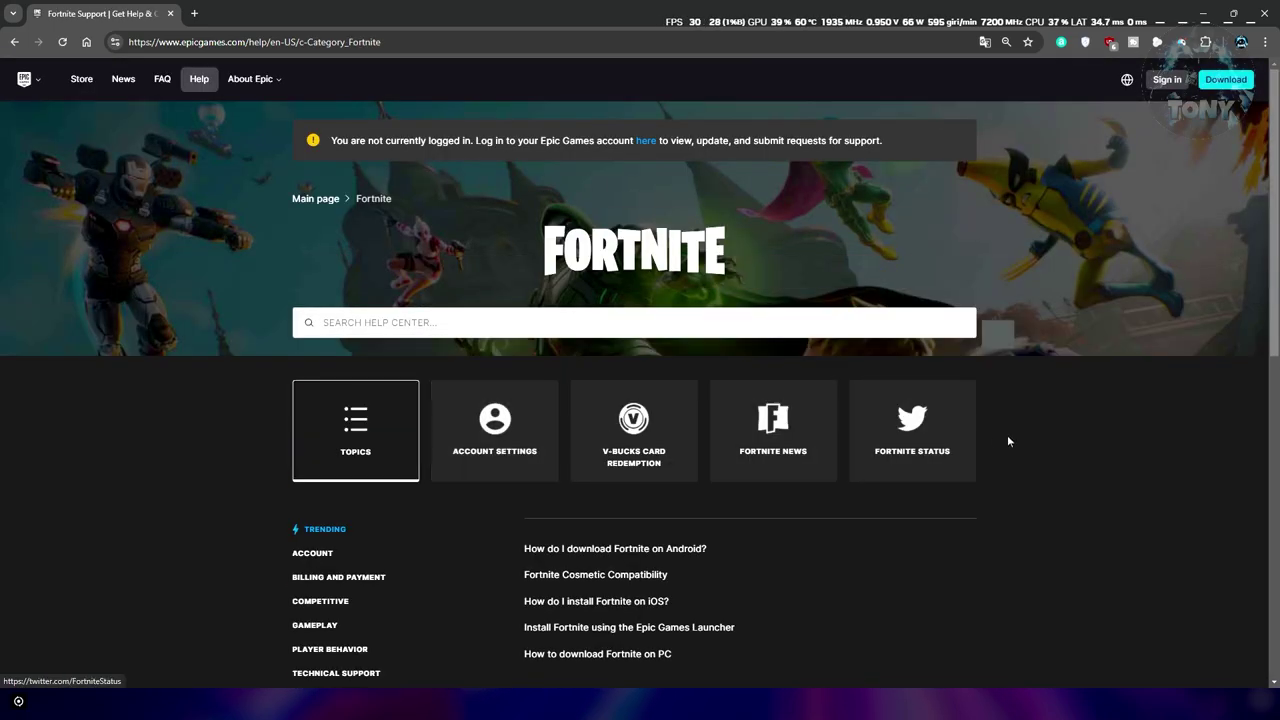
scroll(1011, 434, "down", 10)
scroll(1012, 440, "up", 2)
left_click(592, 370)
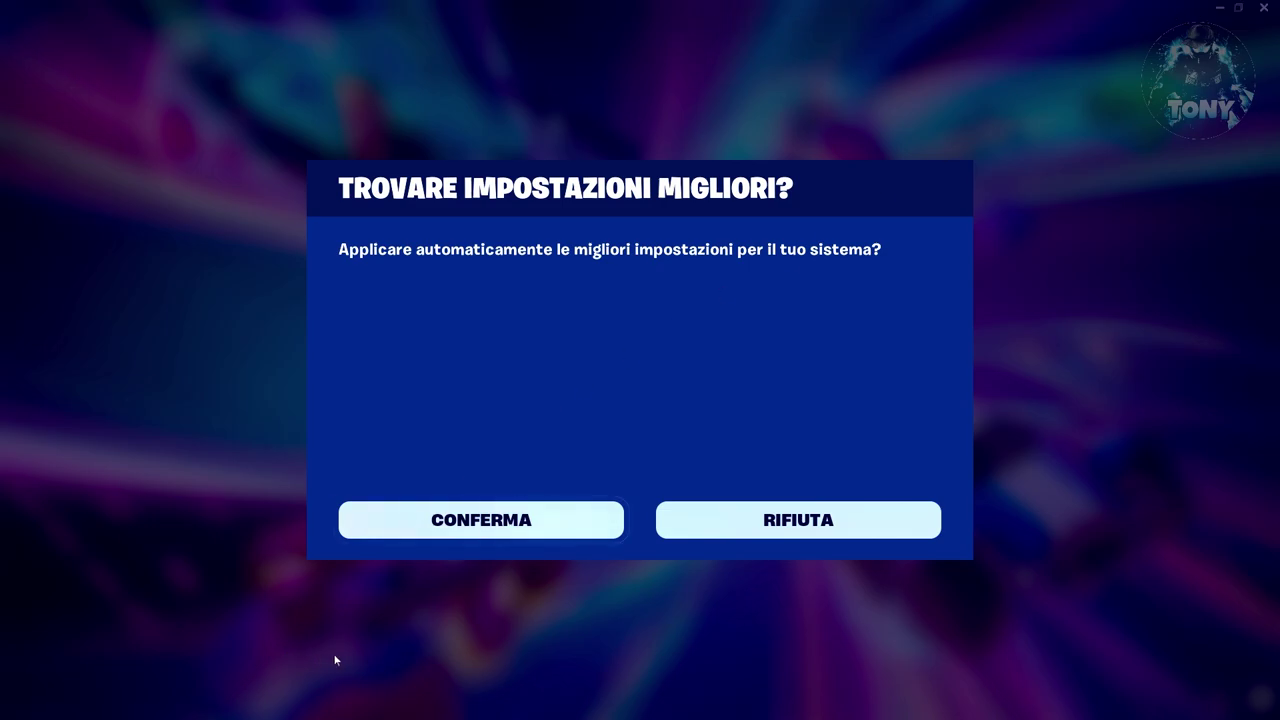
In Fortnite, accept automatically applying the best settings for the system, and leave the Battle Pass page for the lobby
left_click(509, 522)
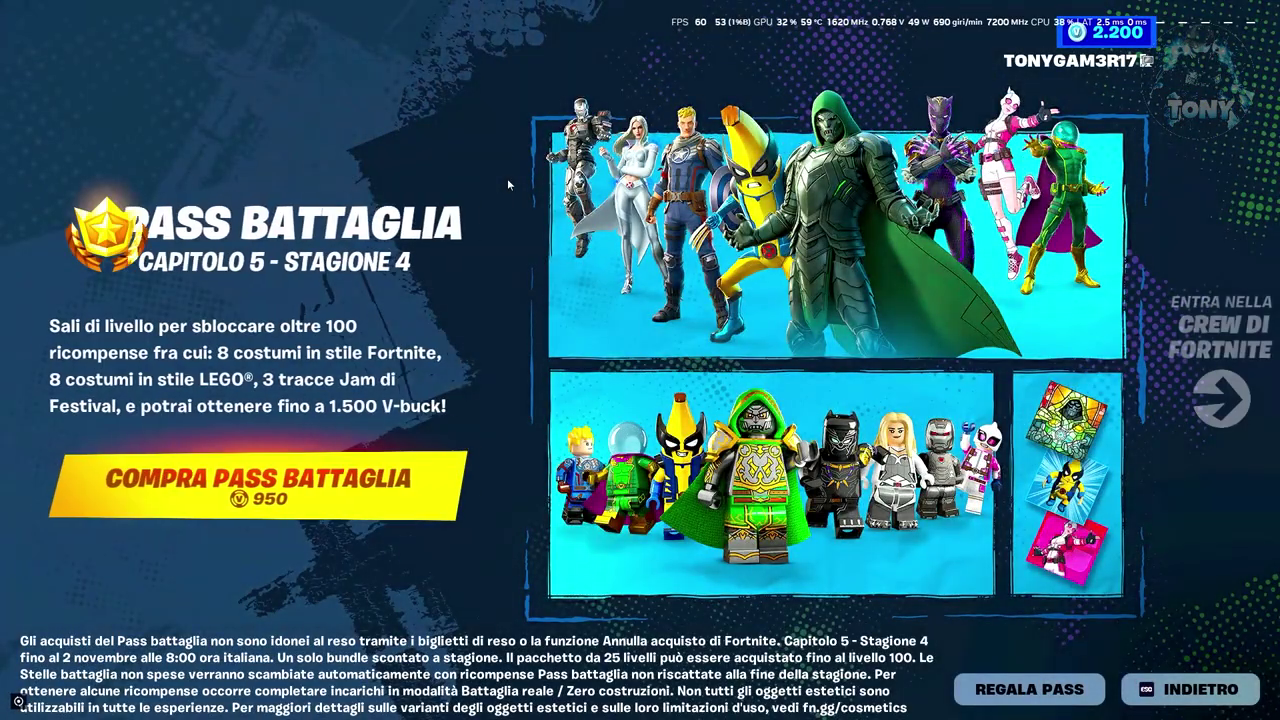
left_click(1165, 700)
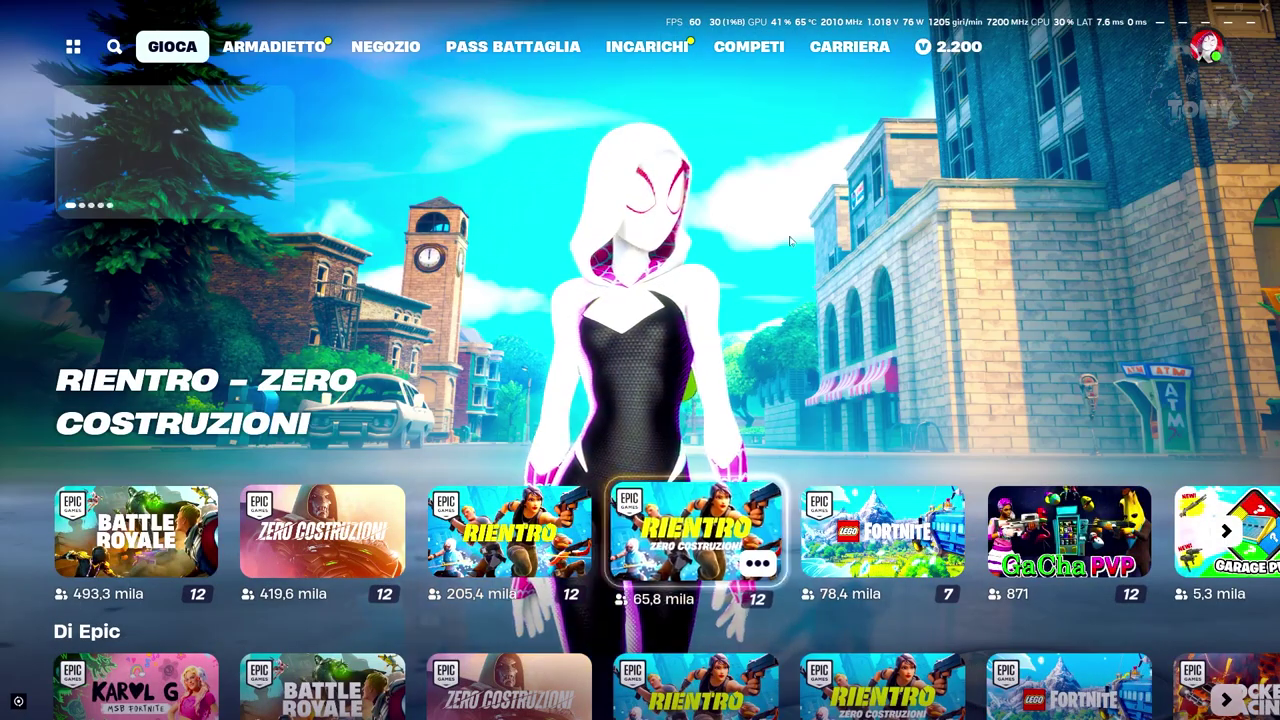
key("Left")
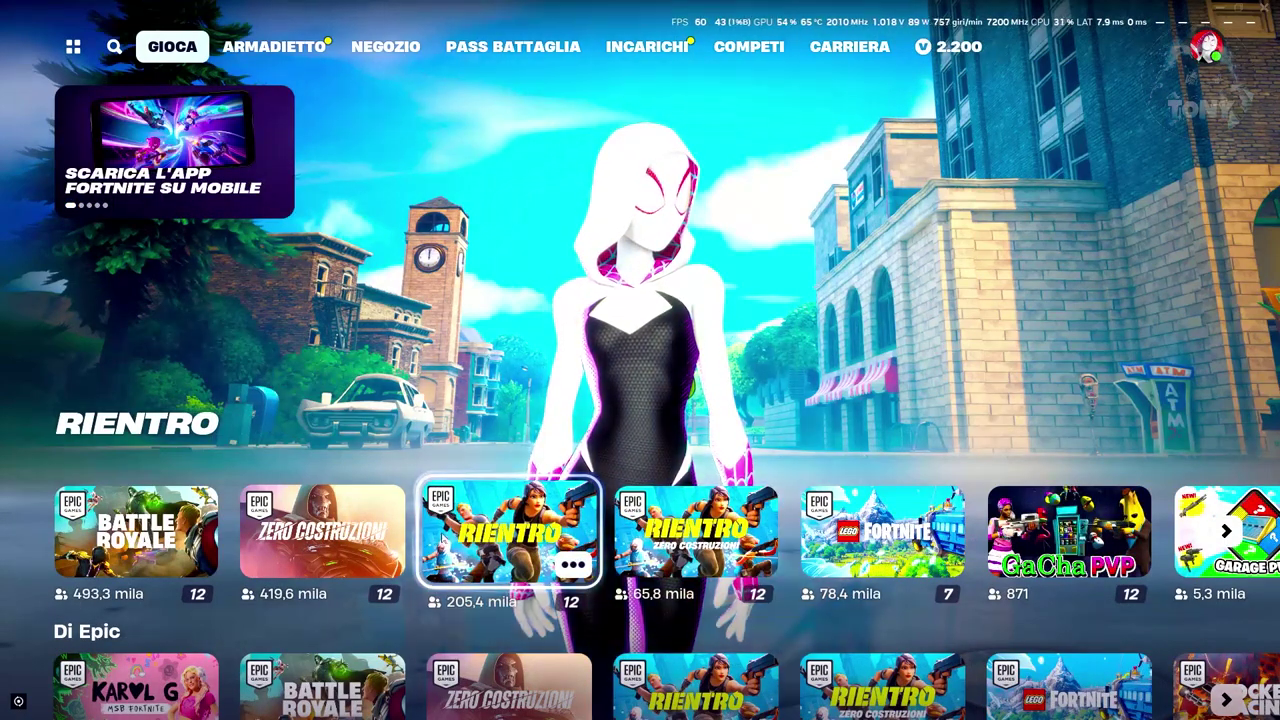
key("Left")
Search Windows for "esegui", open the Esegui (Run) dialog and use it to open %appdata%
key("super")
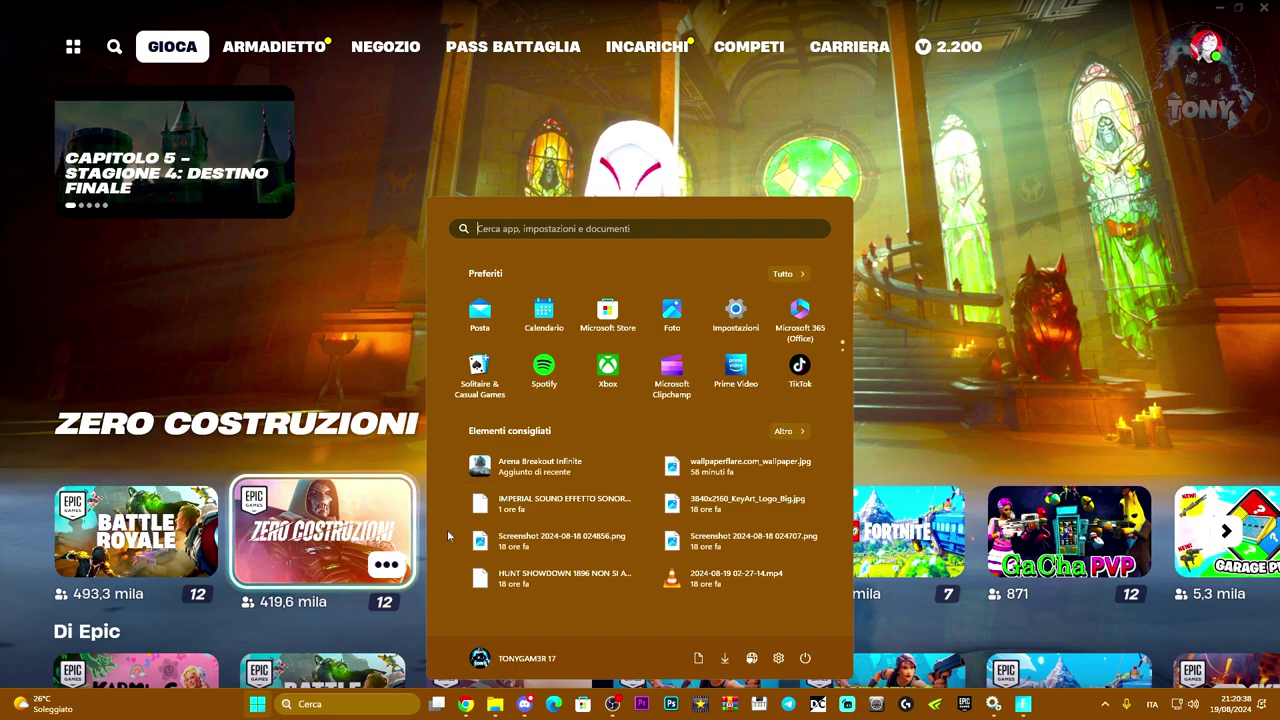
left_click(341, 705)
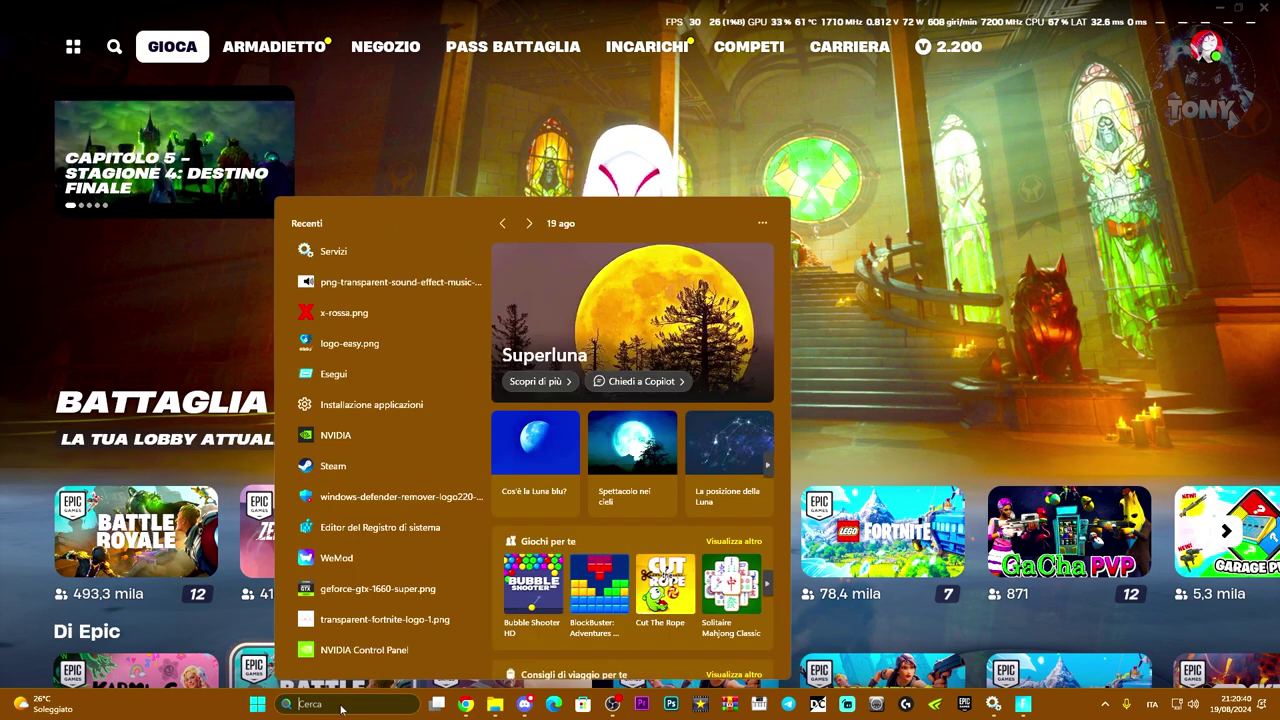
type("esegui")
left_click(333, 291)
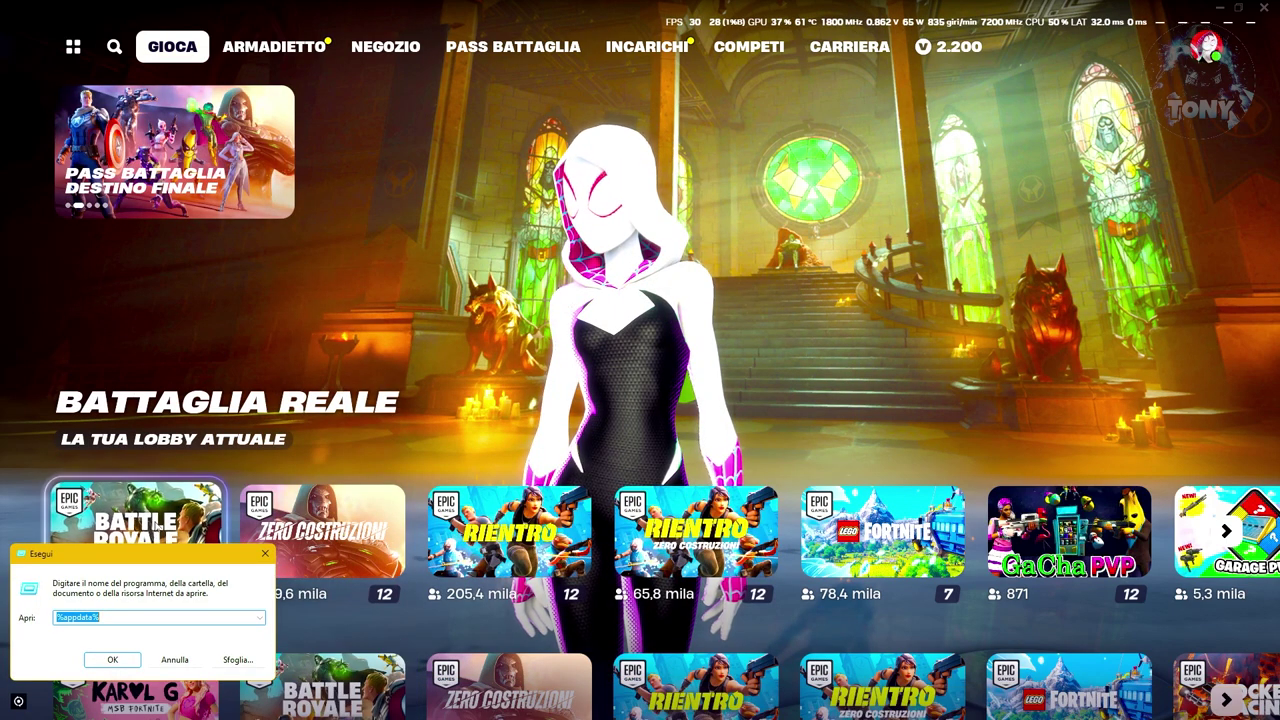
left_click_drag(125, 553, 557, 281)
left_click(489, 344)
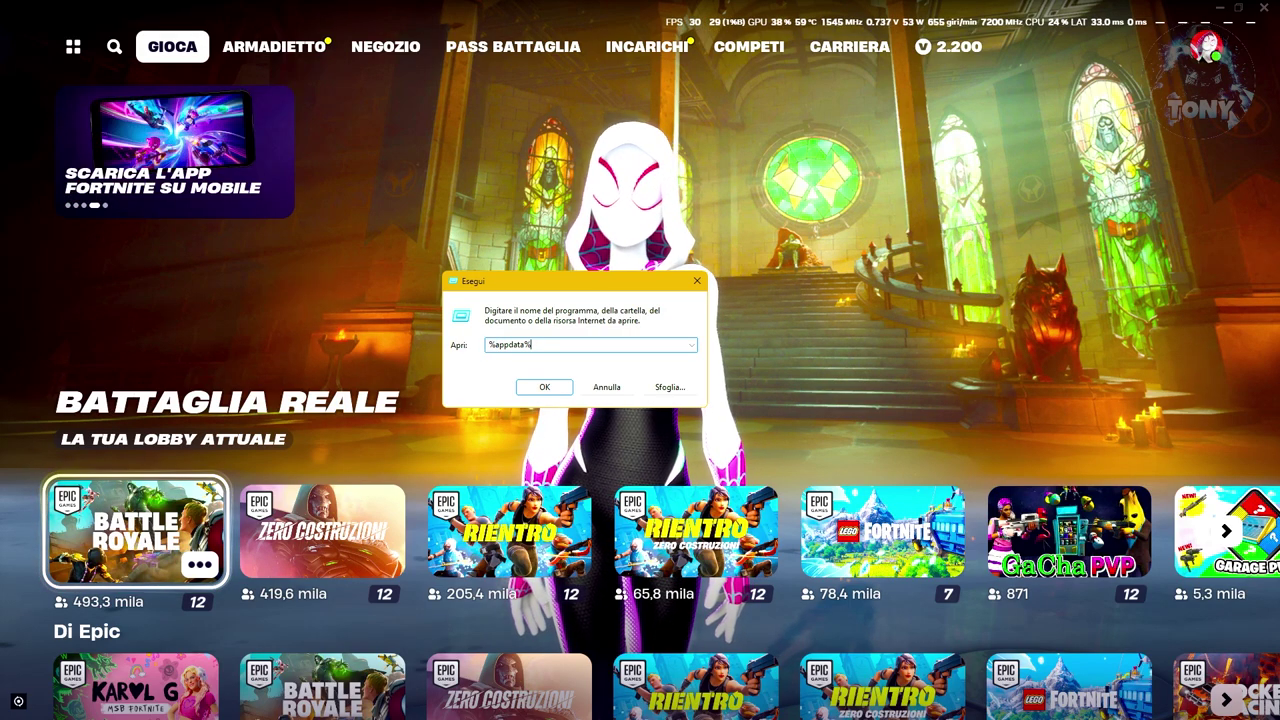
left_click(548, 387)
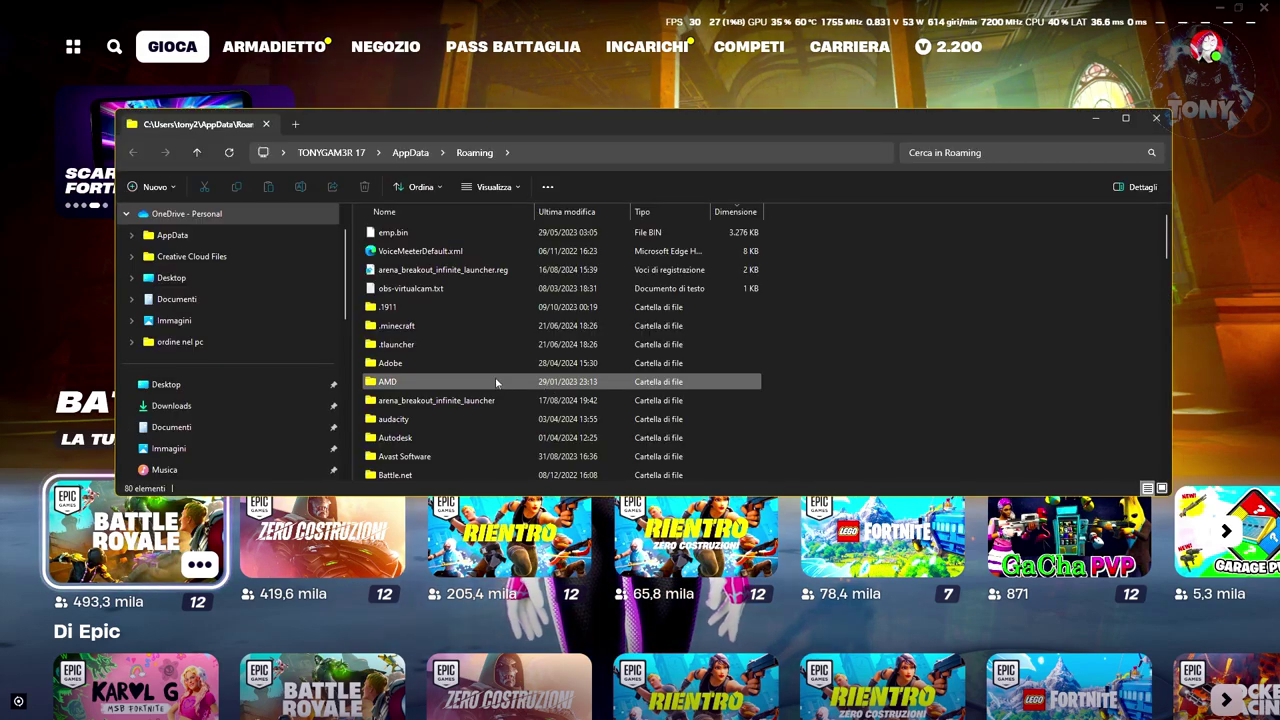
Go up to the AppData folder, open its Local folder and locate the EpicGamesLauncher and FortniteGame folders
left_click(410, 152)
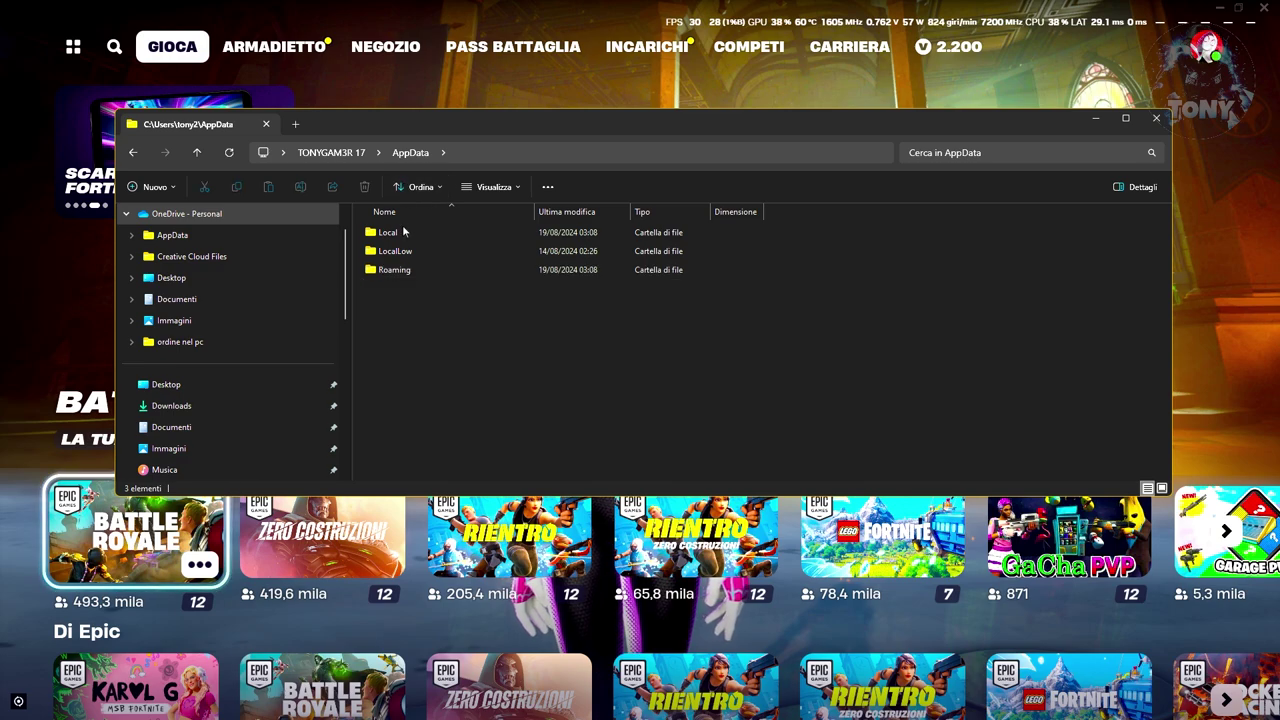
double_click(405, 233)
scroll(506, 341, "down", 12)
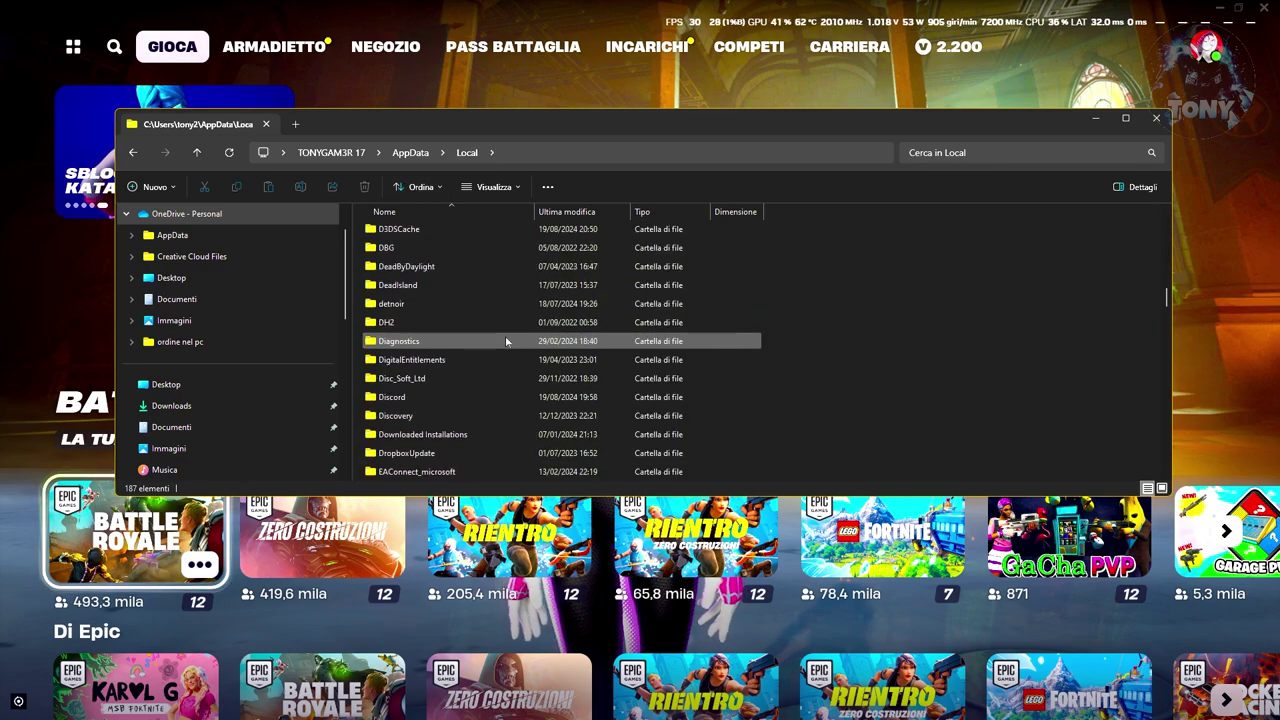
scroll(506, 341, "down", 2)
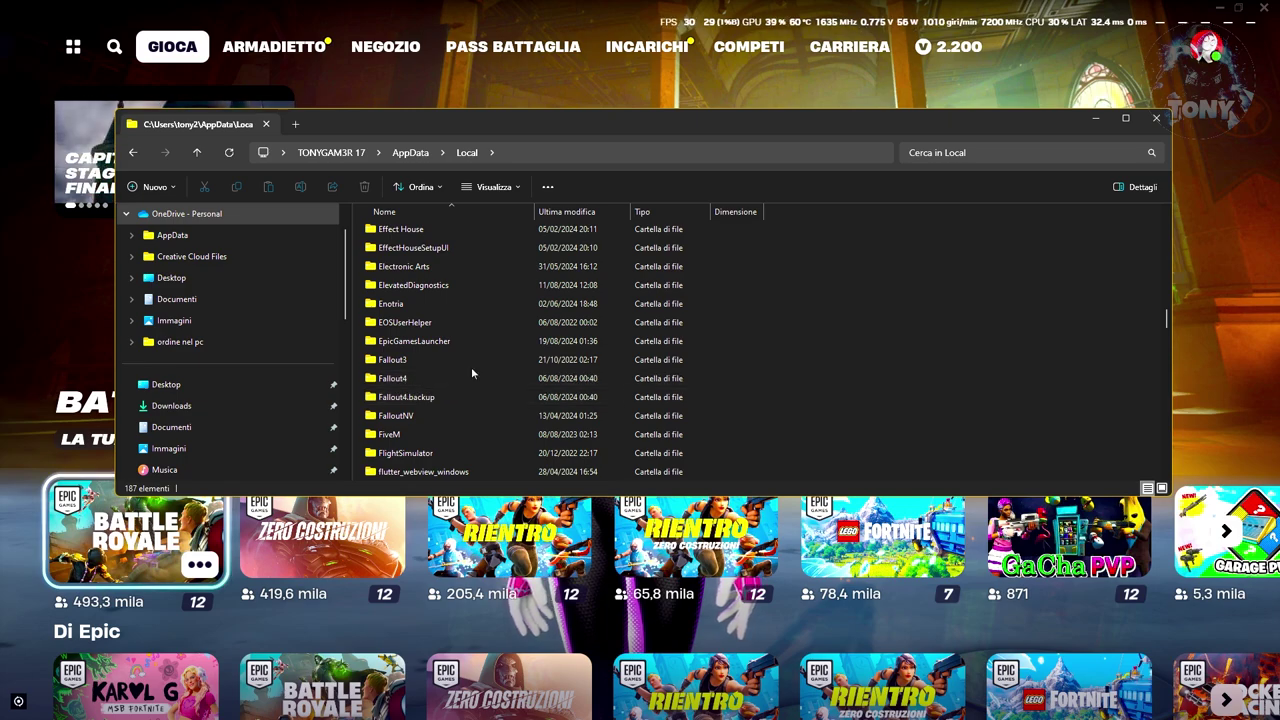
scroll(472, 373, "down", 2)
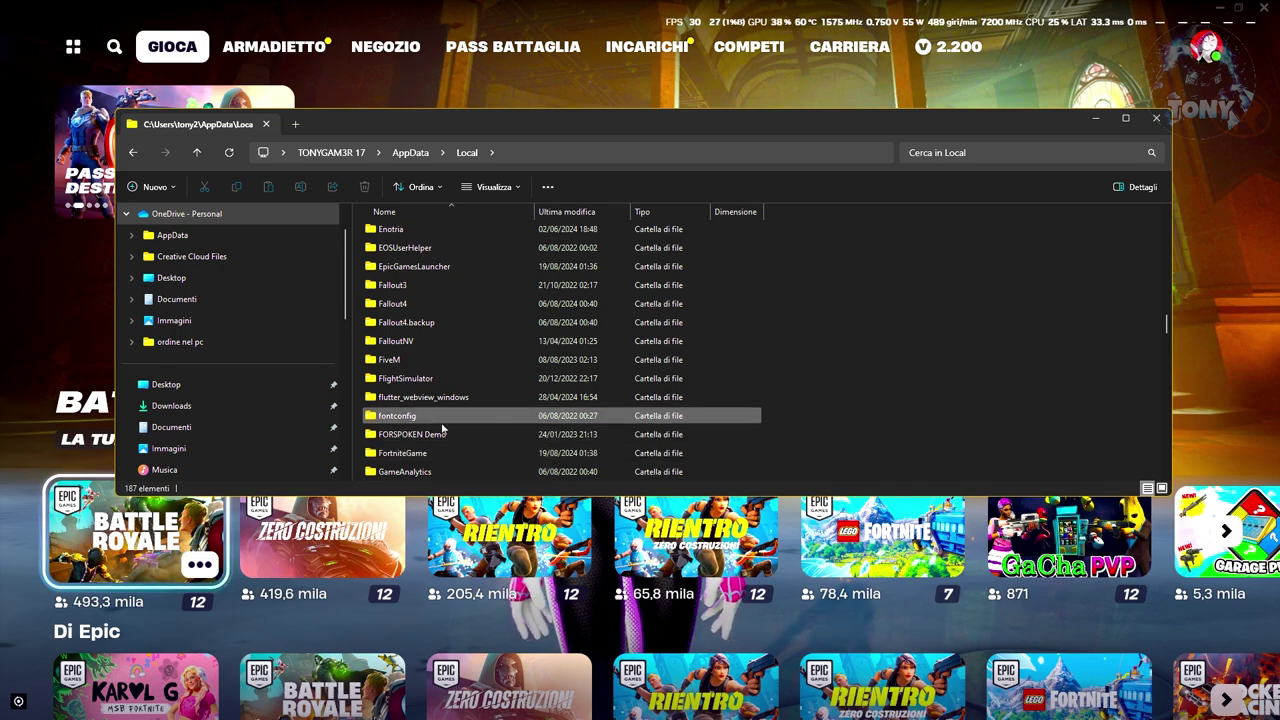
scroll(441, 422, "up", 1)
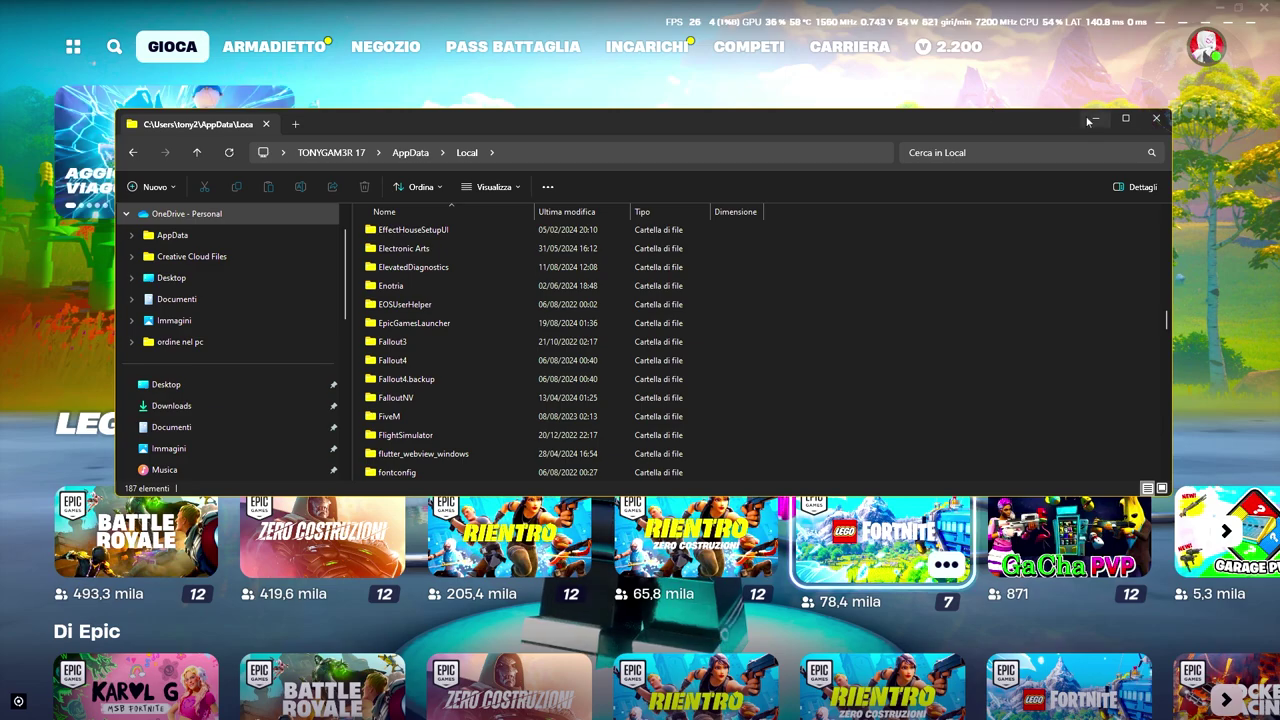
Minimize the File Explorer window and select the Battle Royale mode in Fortnite's lobby
left_click(1091, 119)
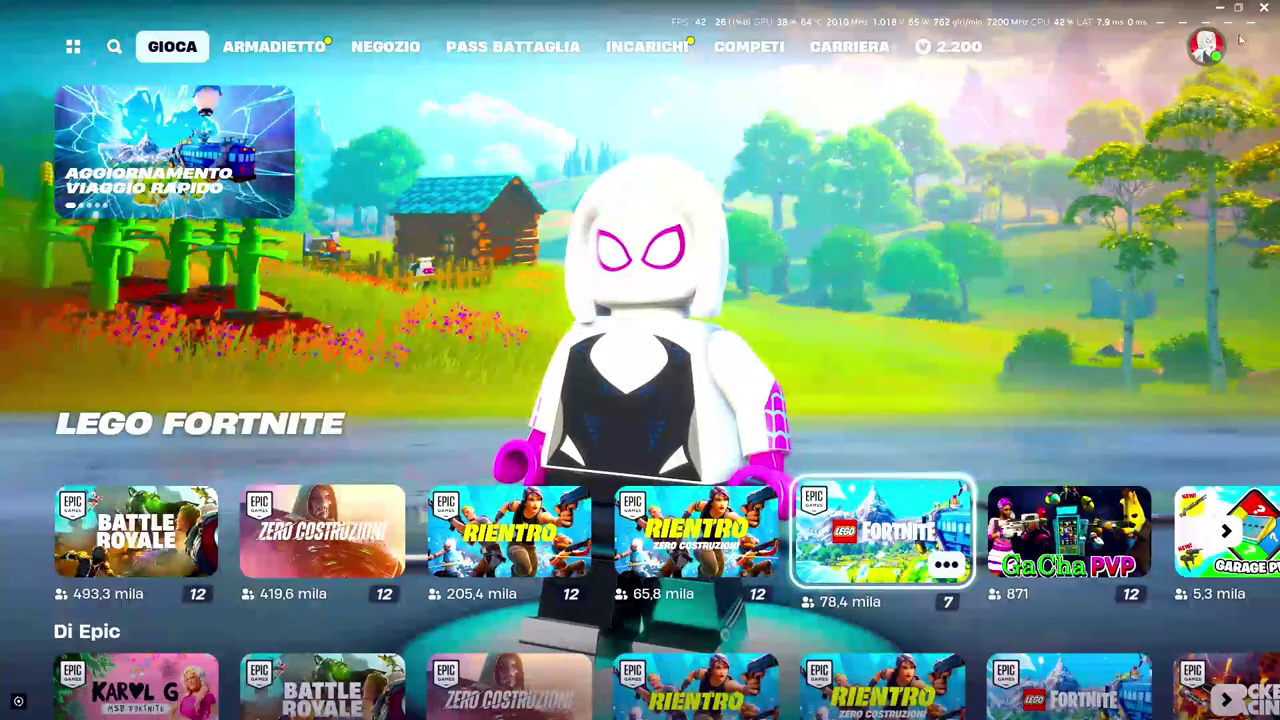
key("Left")
key("Left")
key("Left")
key("Left")
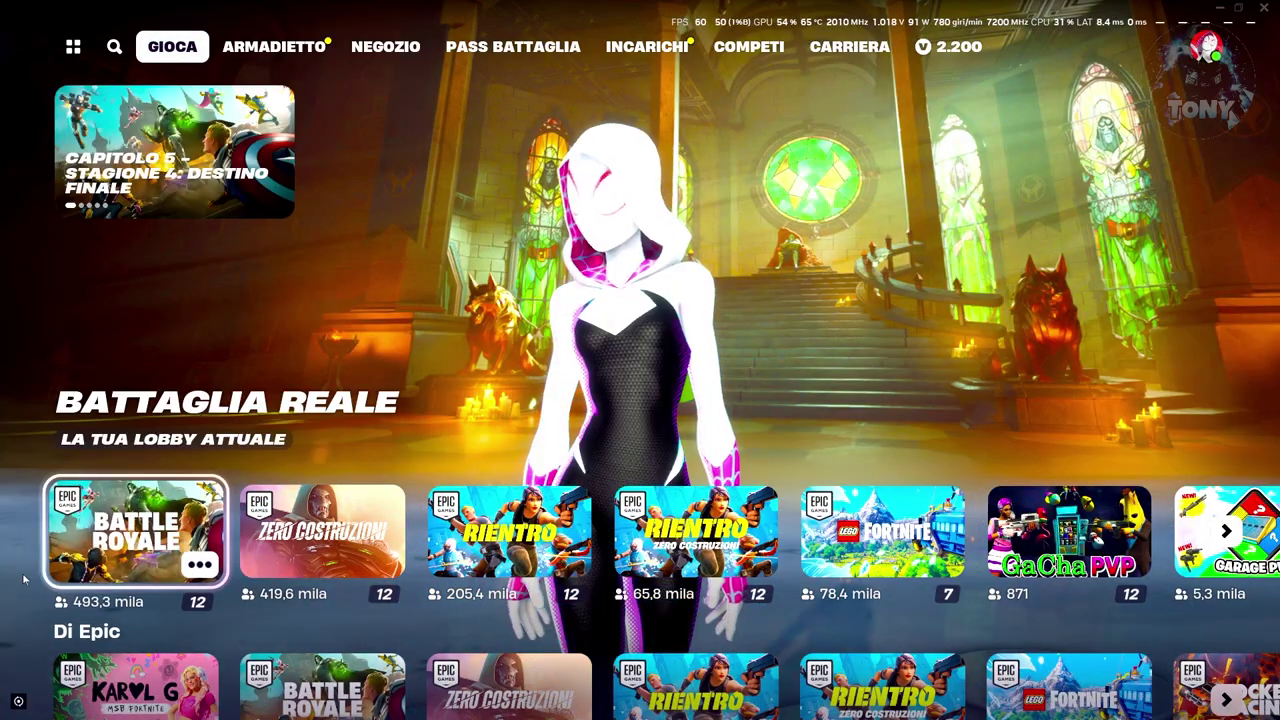